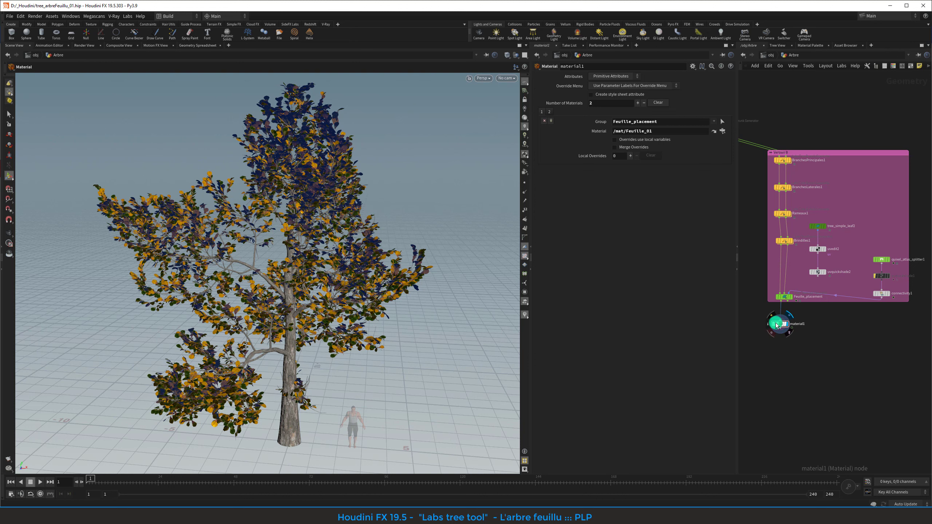
Step: Review material1's geometry attributes and add an Attribute Delete node directly after it in the Arbre network
left_click(770, 325)
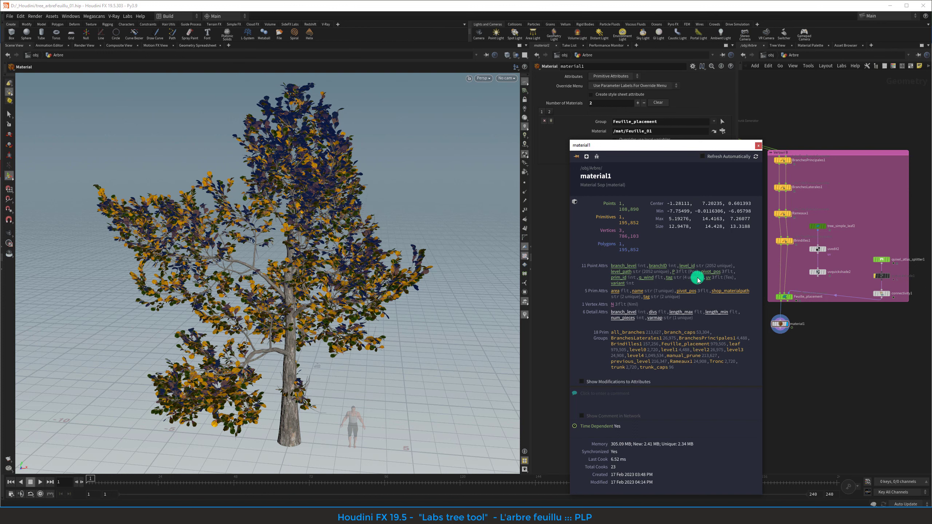
scroll(770, 352, "up", 5)
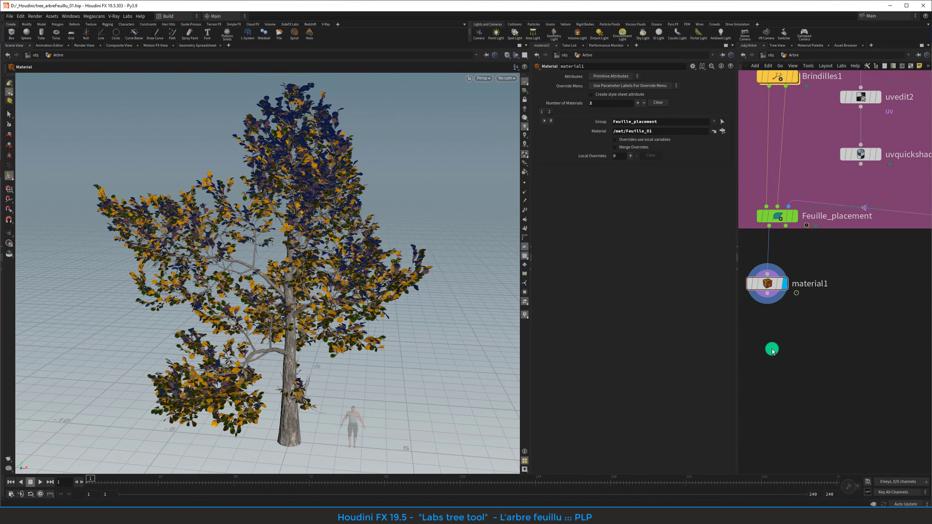
key("Tab")
mouse_move(847, 267)
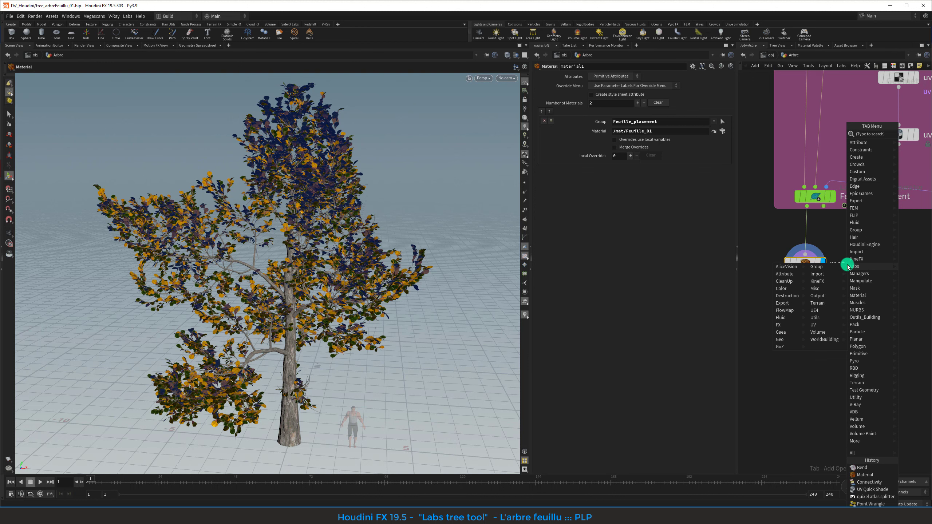
type("ade")
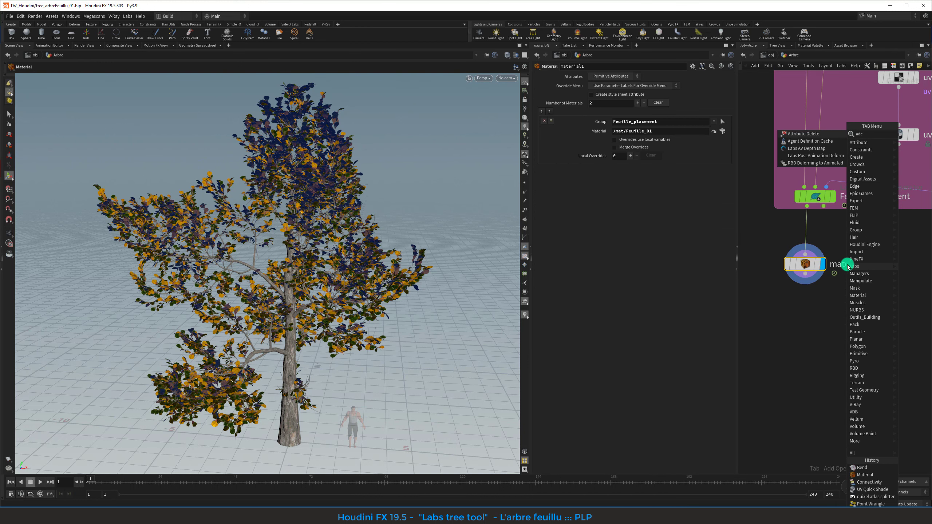
left_click(802, 135)
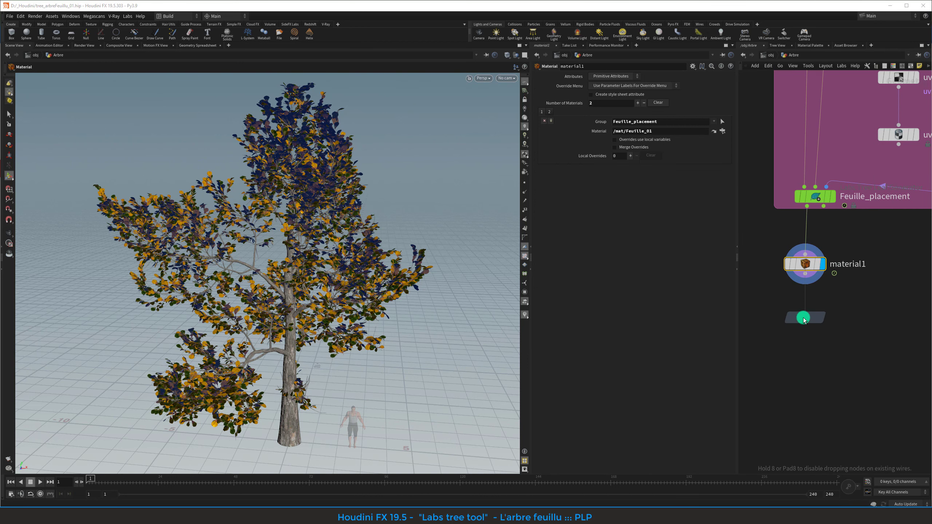
left_click(803, 319)
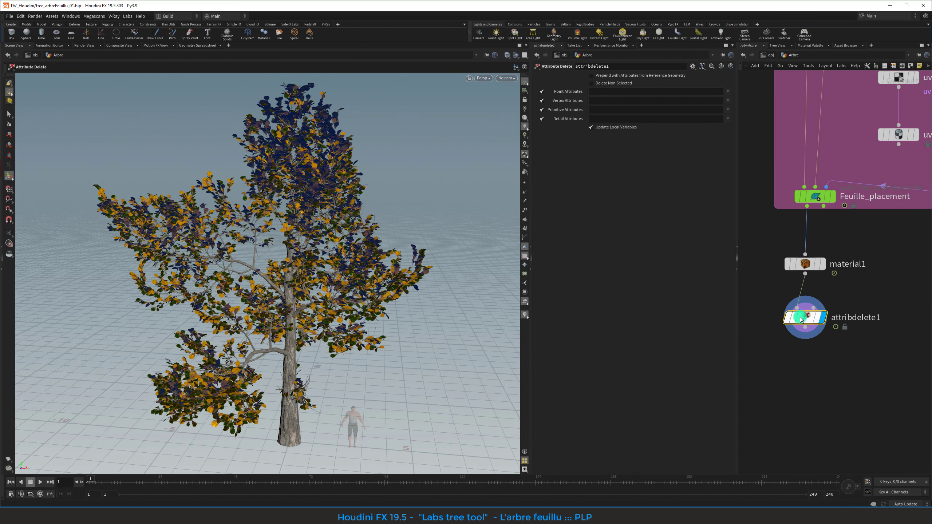
Step: Set attribdelete1 to remove the point attributes matching branch* and level*
left_click(729, 92)
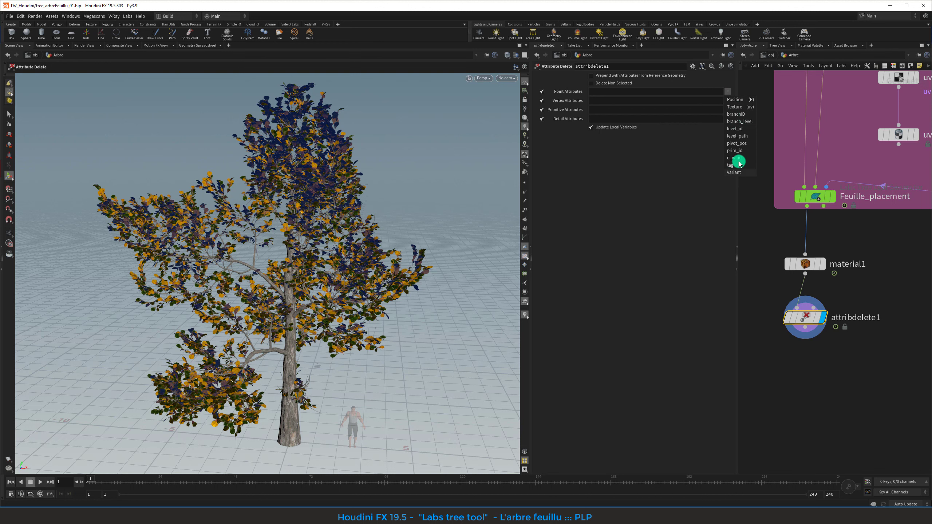
left_click(622, 93)
left_click(623, 93)
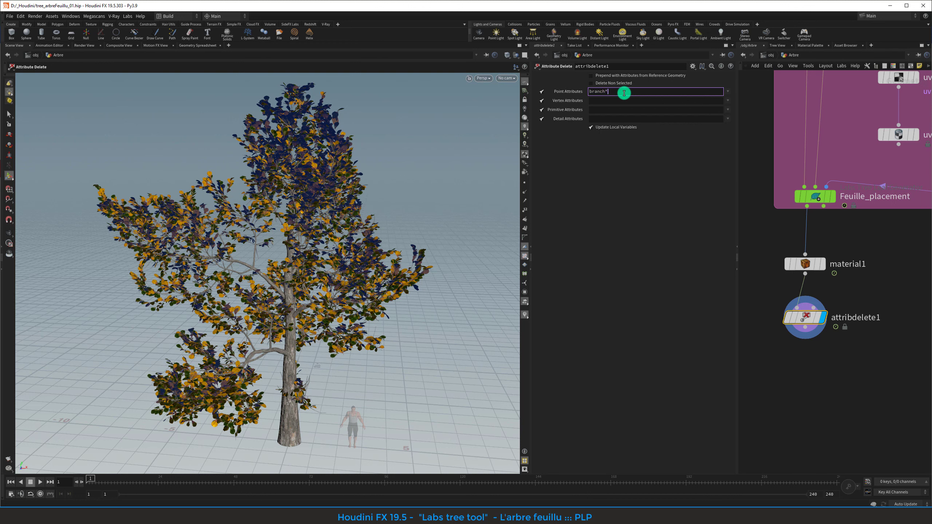
key("Return")
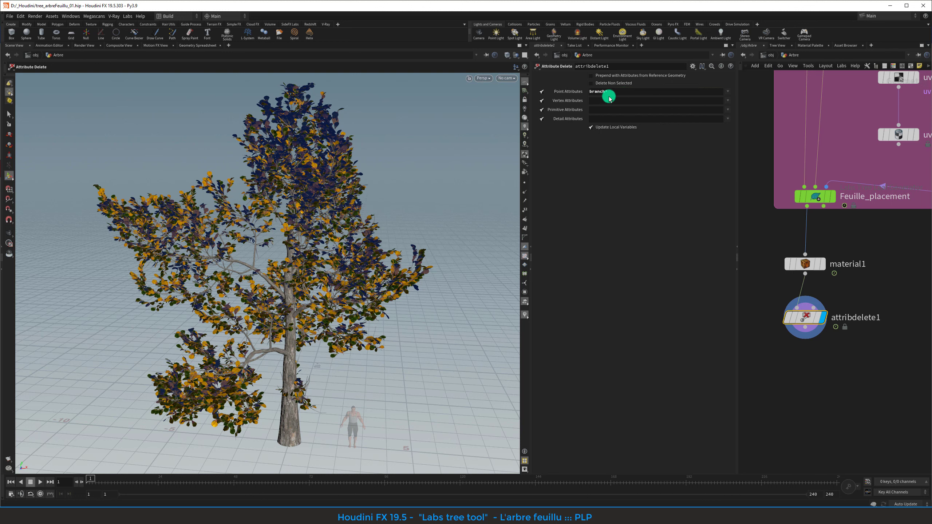
left_click(727, 91)
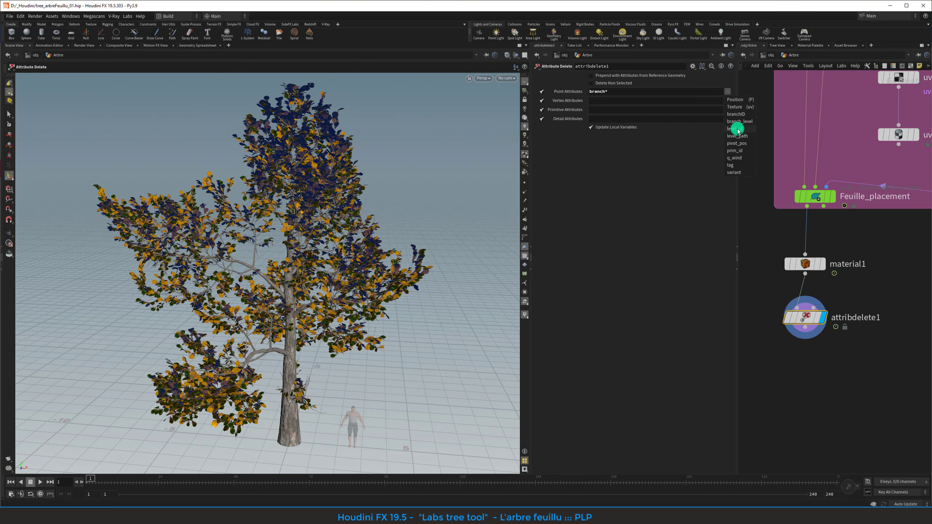
left_click(627, 92)
left_click(632, 91)
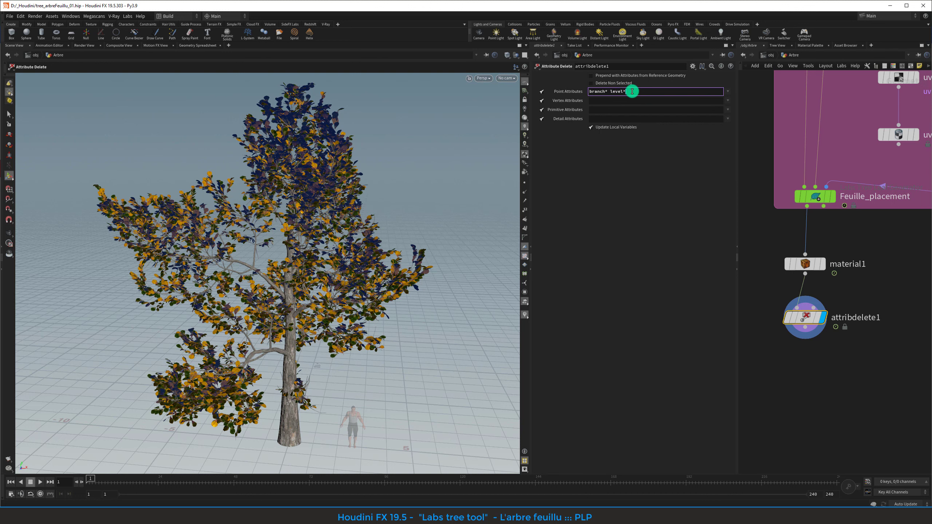
key("Return")
Step: Add pivot_pos, prim_id and q_wind to the point attributes that attribdelete1 removes
left_click(728, 92)
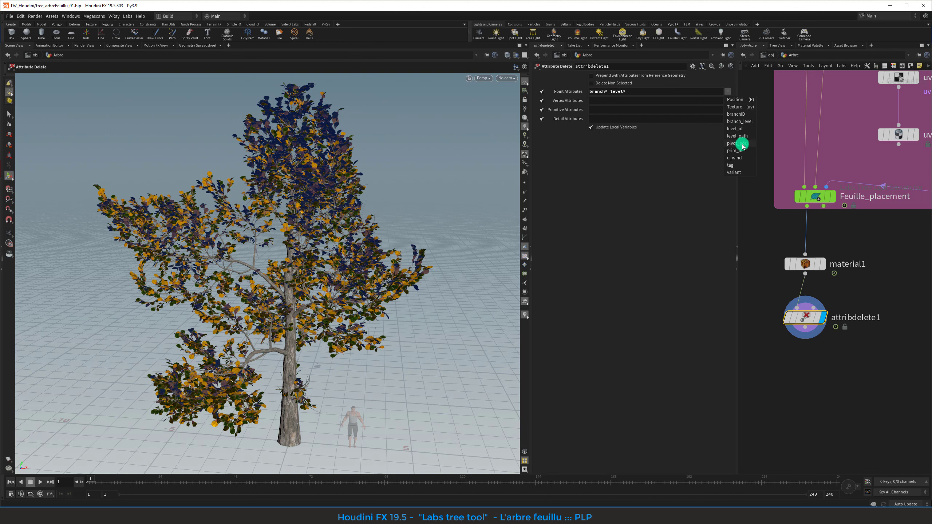
left_click(736, 143)
left_click(727, 92)
left_click(728, 92)
left_click(738, 159)
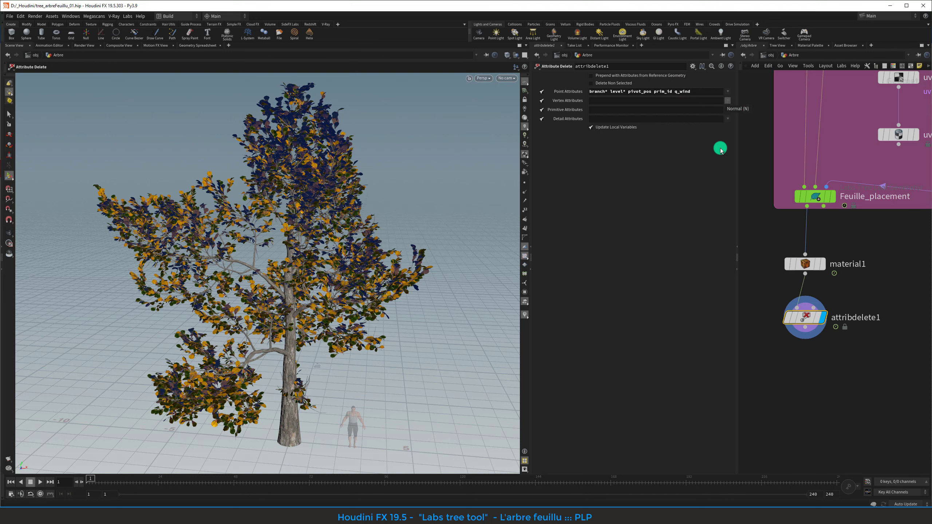
Step: Set the primitive attributes removed by attribdelete1 to area, name and pivot_pos
left_click(728, 110)
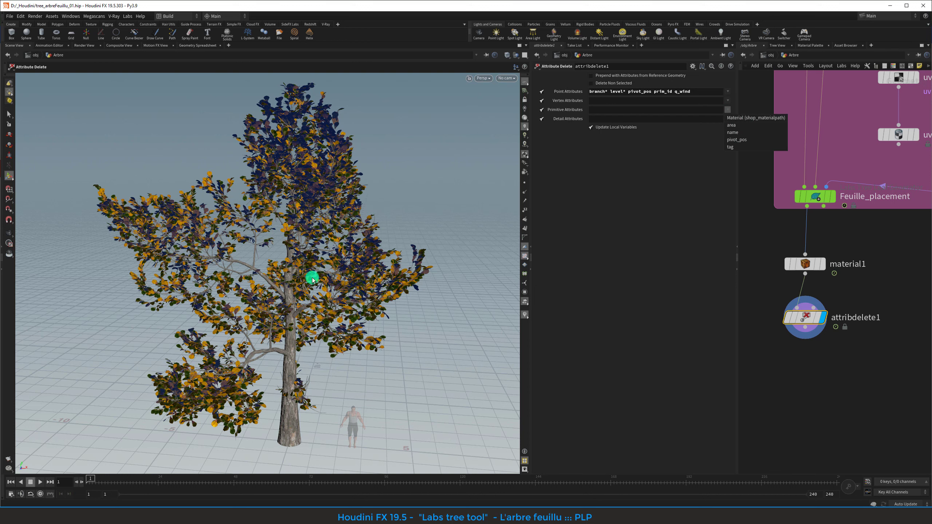
left_click(733, 125)
left_click(727, 109)
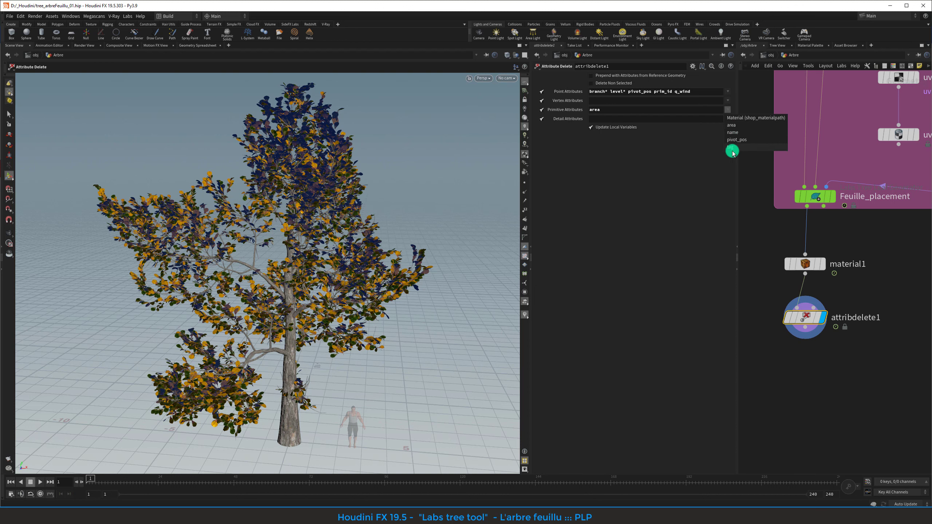
left_click(735, 132)
left_click(728, 111)
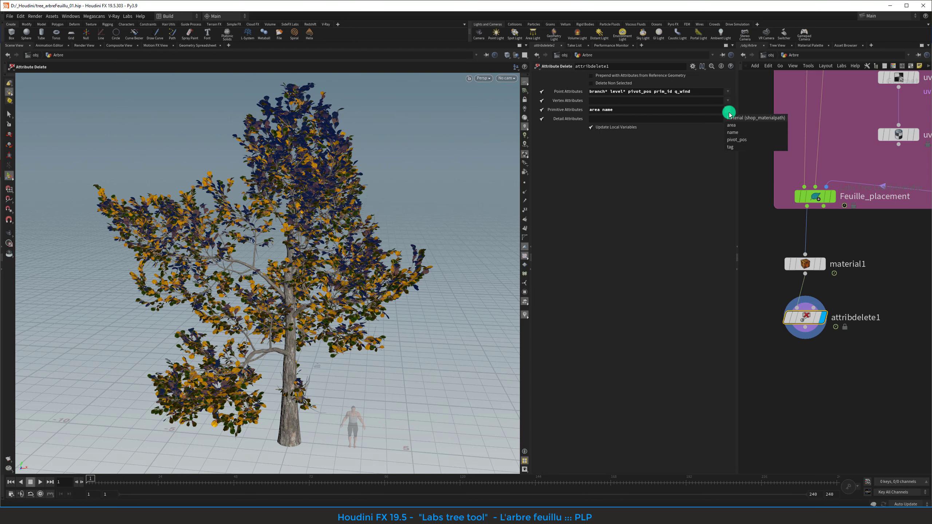
left_click(742, 139)
left_click(728, 110)
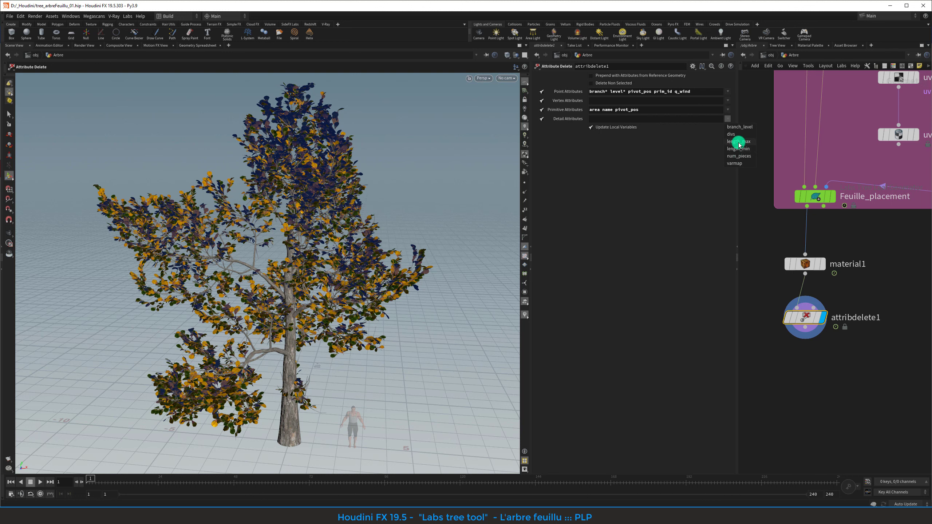
Step: Set the detail attributes removed by attribdelete1 to branch_level, divs, length_max, length_min and num_pieces
left_click(744, 127)
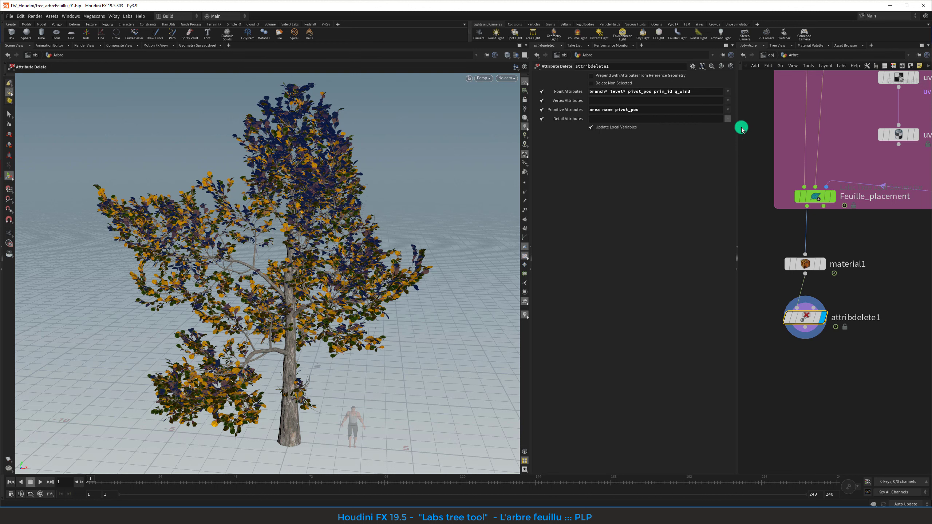
left_click(727, 119)
left_click(737, 139)
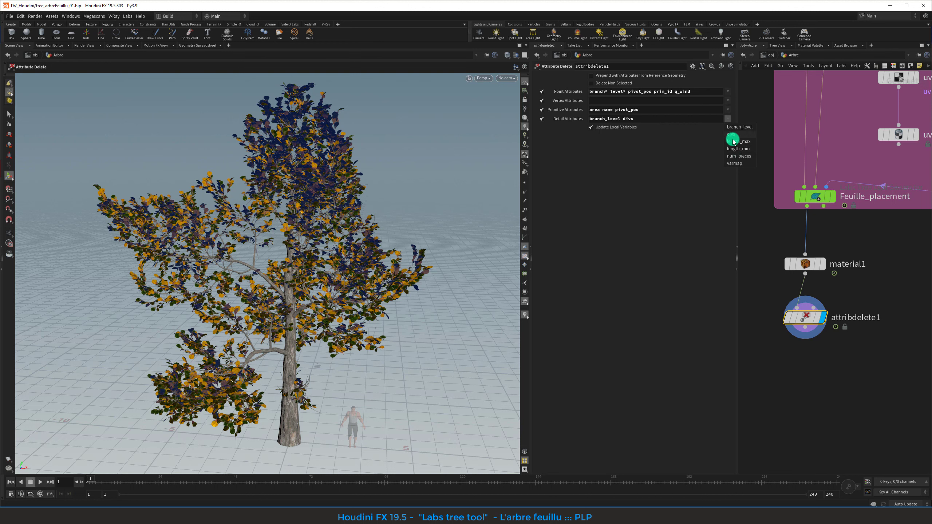
left_click(728, 119)
left_click(739, 148)
left_click(728, 118)
left_click(739, 156)
left_click(727, 119)
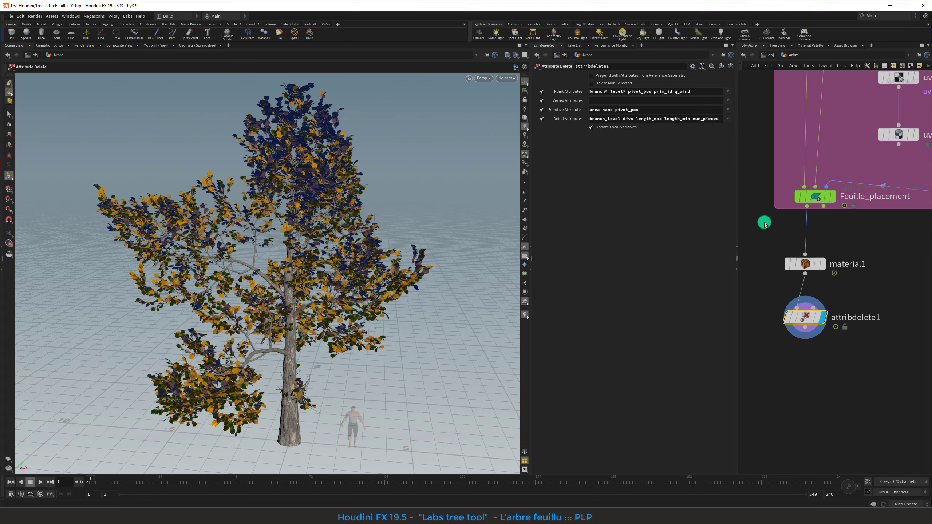
Step: Check attribdelete1's geometry info, then add a Group Delete node connected after it and display its output
middle_click_drag(833, 376, 835, 343)
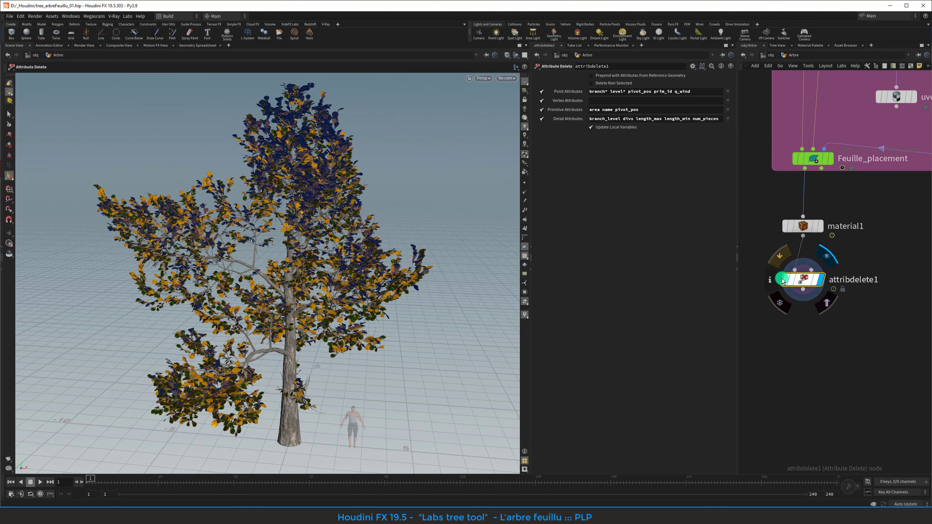
left_click(770, 280)
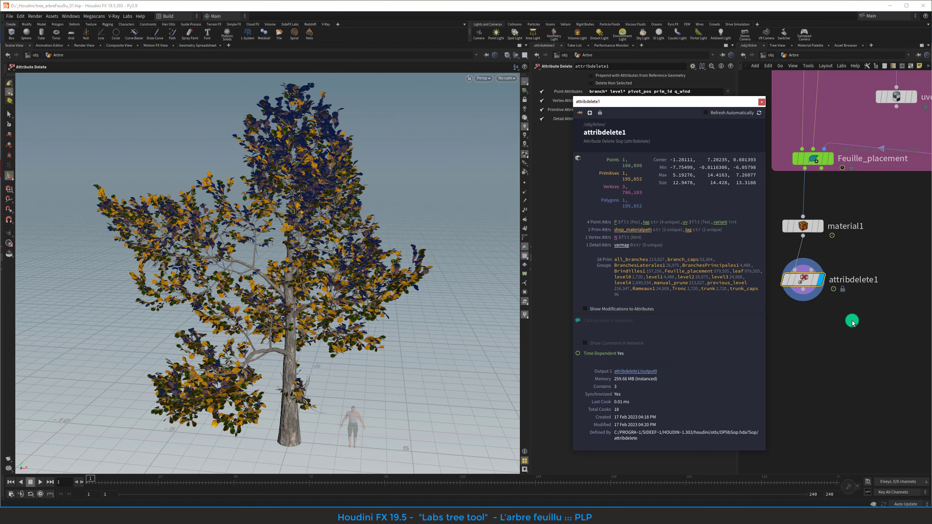
key("Tab")
type("gr")
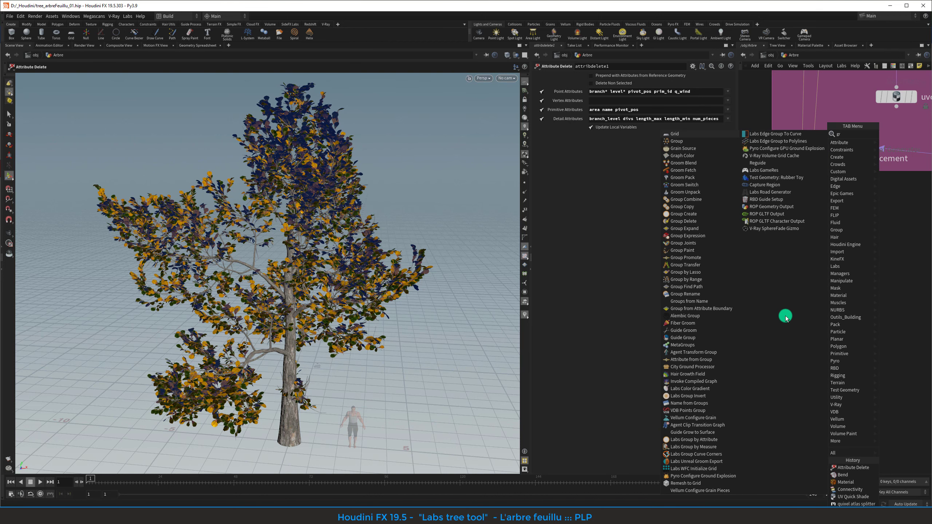
type("oupde")
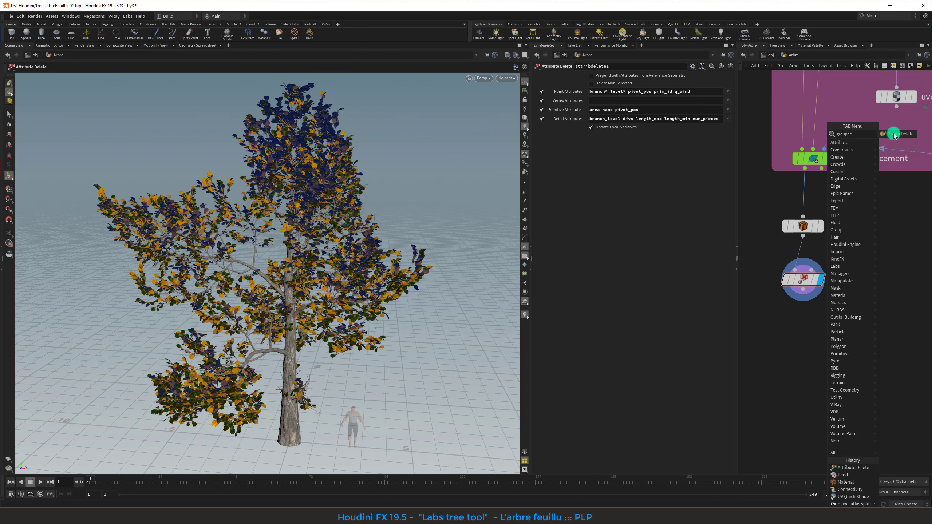
left_click(894, 135)
left_click(821, 326)
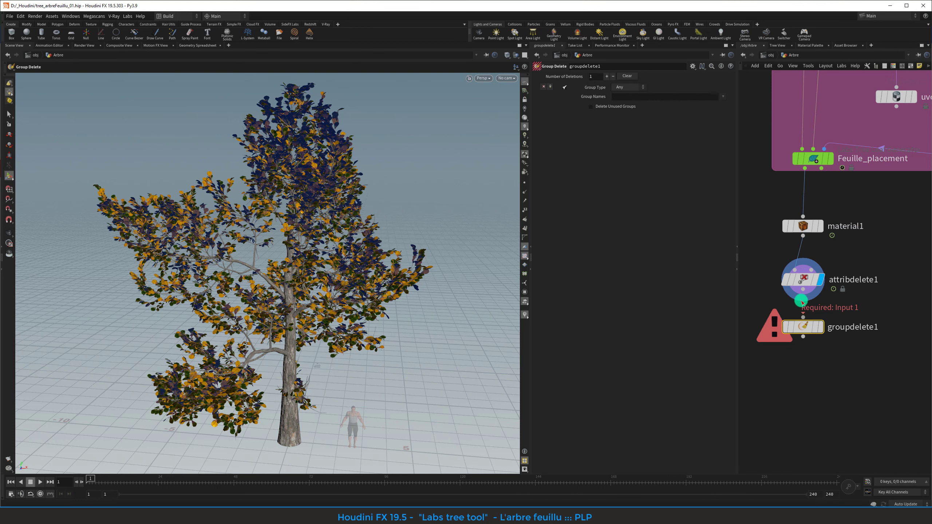
left_click(821, 326)
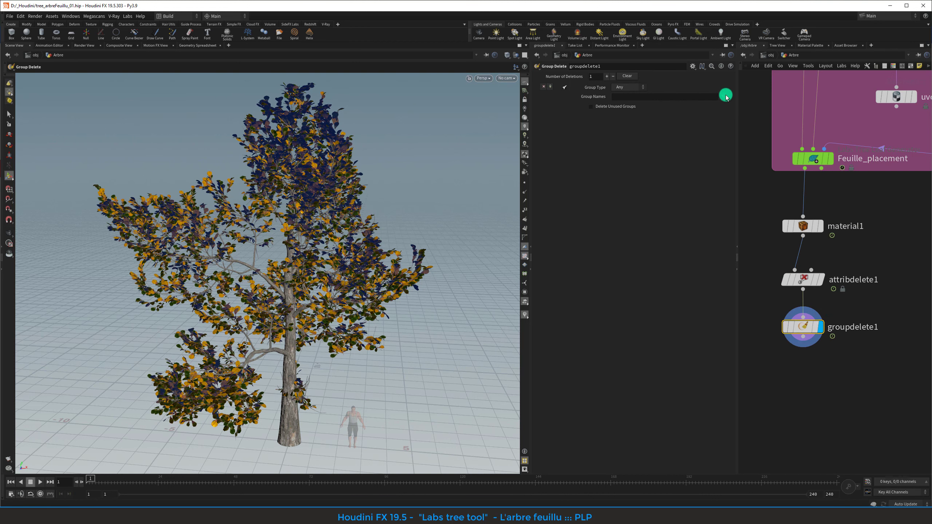
Step: List all_branches, branch_caps, leaf and level1 as the groups that groupdelete1 removes
left_click(725, 97)
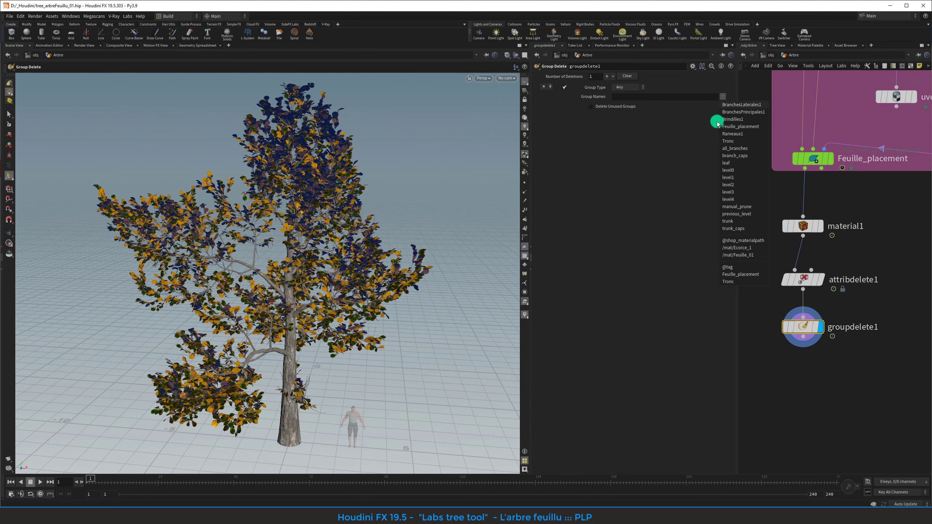
left_click(742, 149)
left_click(722, 97)
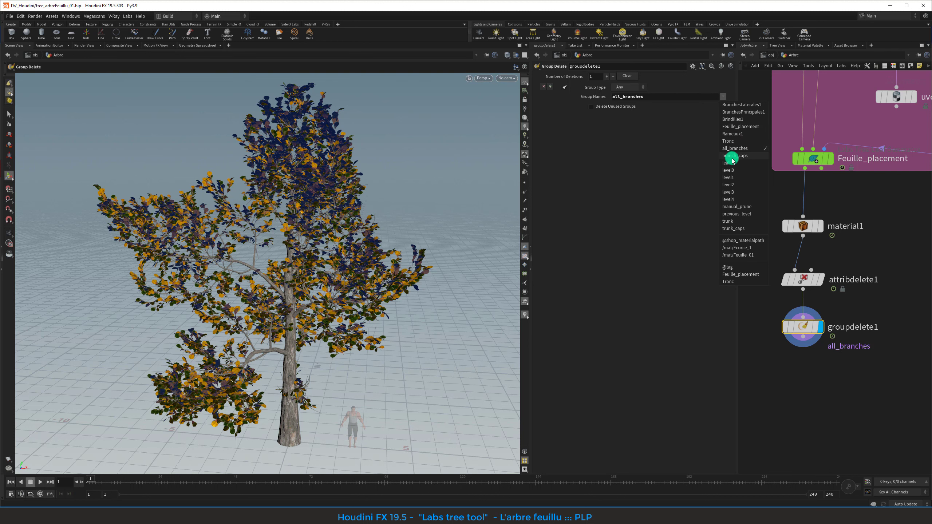
left_click(732, 156)
left_click(722, 96)
left_click(733, 161)
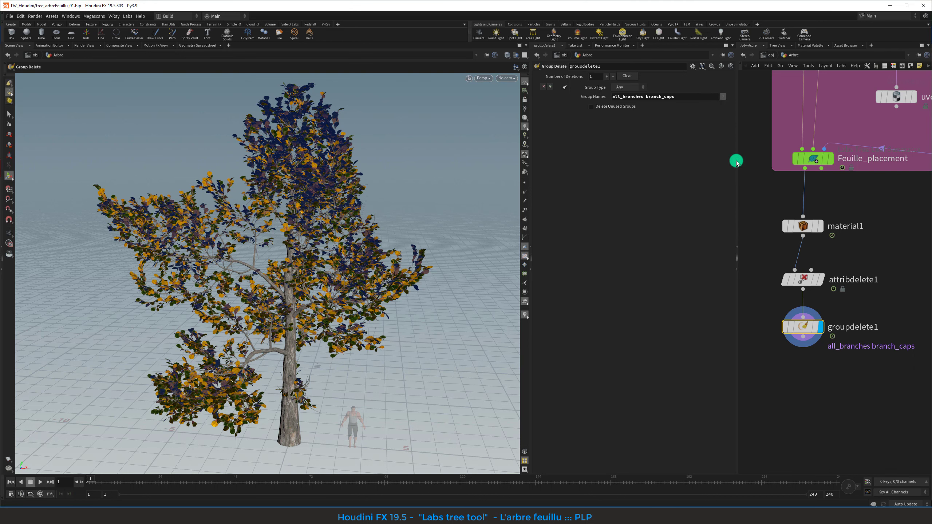
left_click(723, 97)
left_click(732, 177)
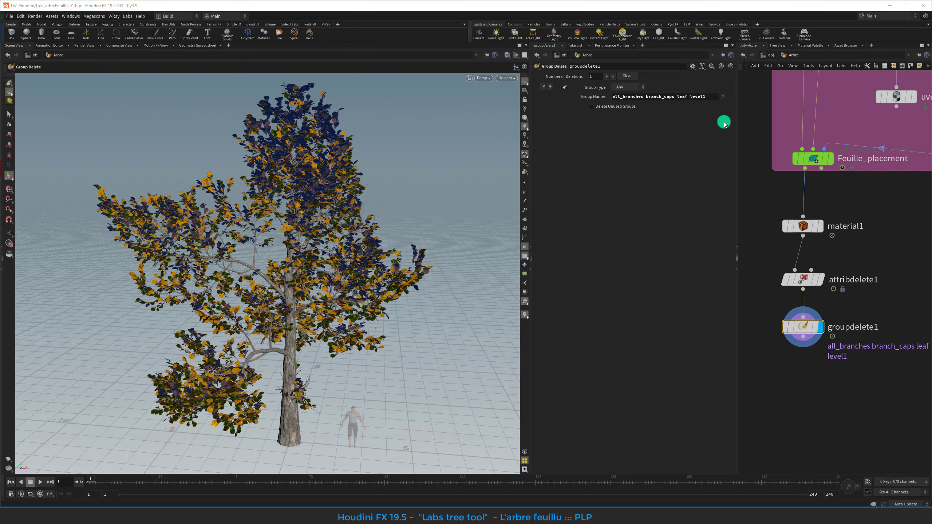
Step: Replace level1 with the wildcard level* in groupdelete1's group names so every level group is covered
left_click(724, 99)
left_click(713, 94)
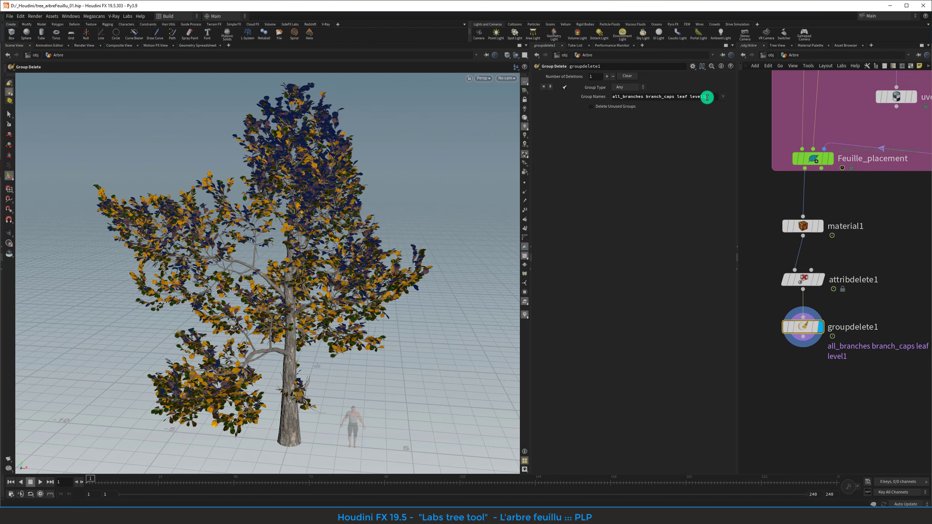
left_click(708, 98)
key("BackSpace")
type("*")
key("Return")
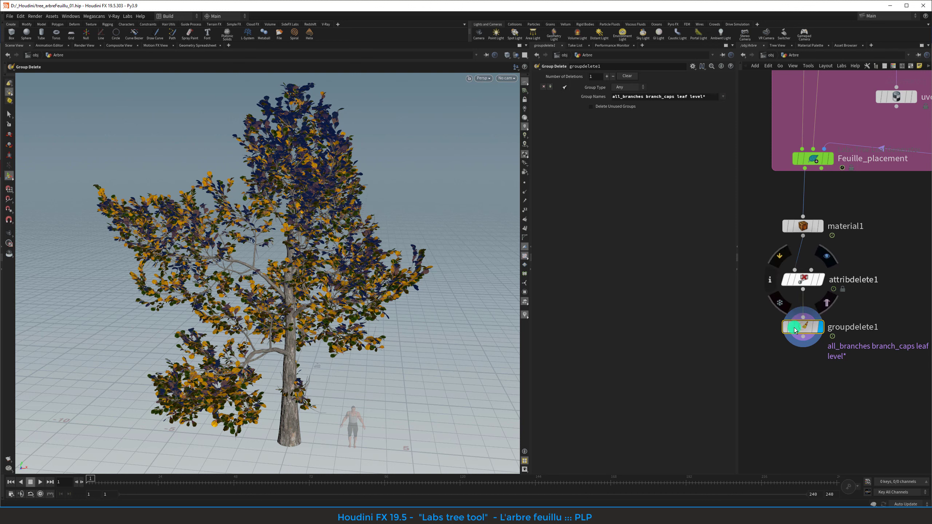
Step: Add manual_prune, trunk, previous_level and trunk_caps to the group names that groupdelete1 removes
left_click(771, 326)
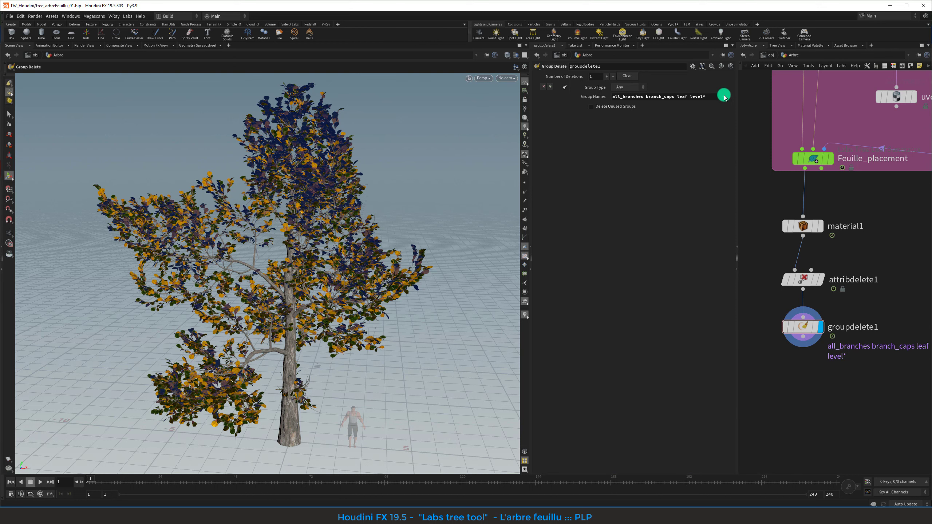
left_click(723, 96)
left_click(751, 208)
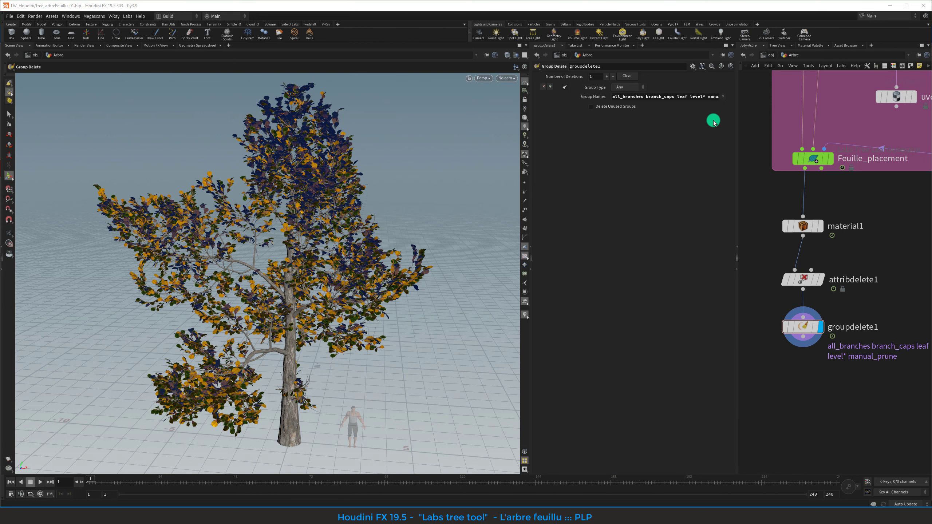
left_click(723, 97)
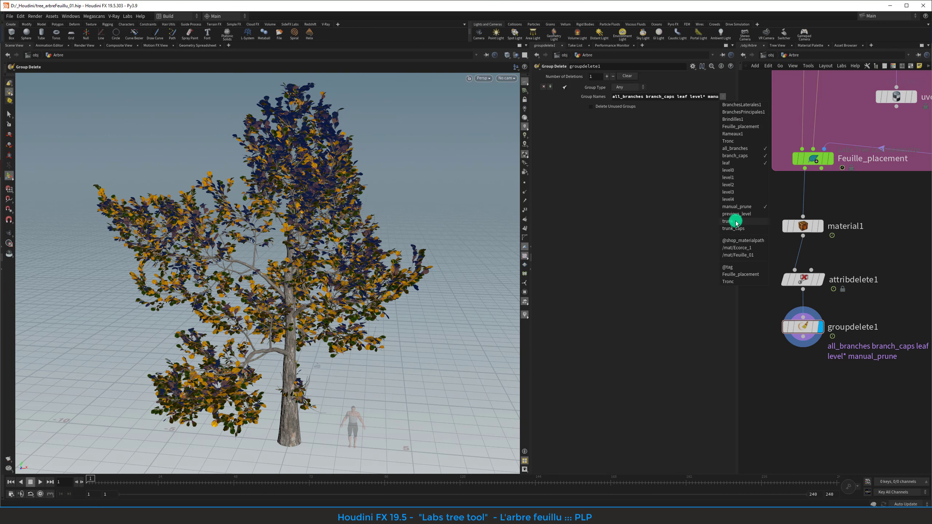
left_click(735, 222)
left_click(723, 96)
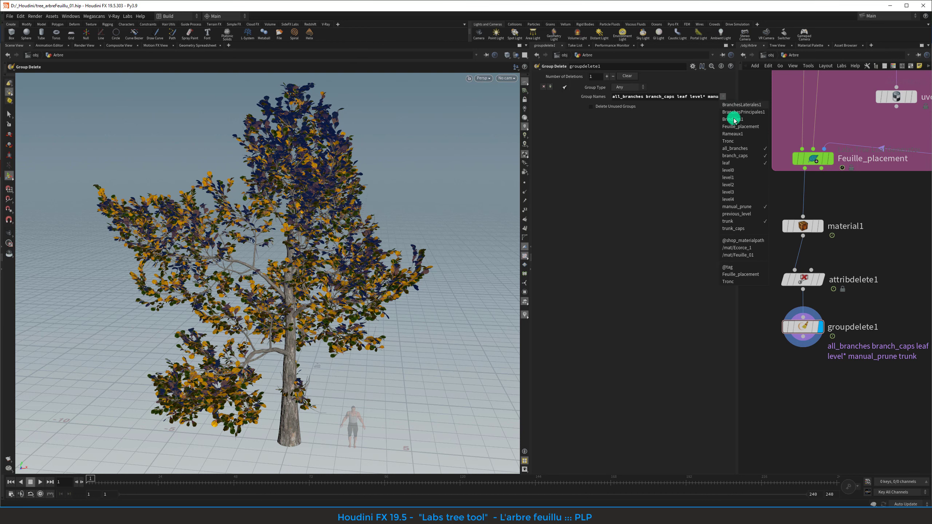
left_click(737, 214)
left_click(723, 96)
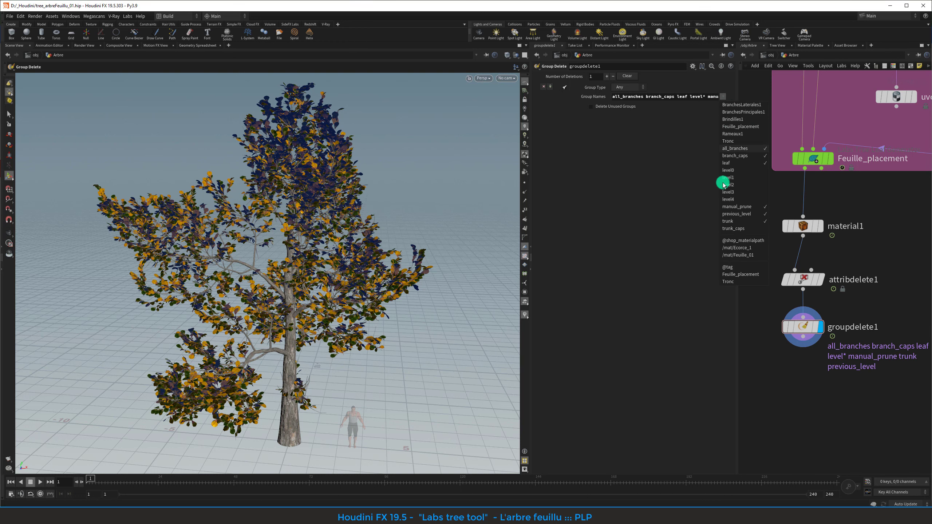
left_click(732, 228)
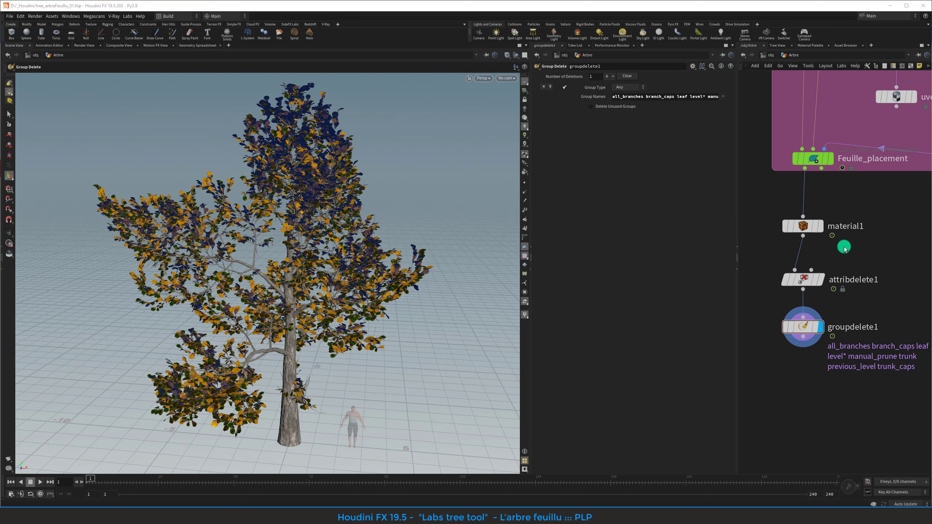
Step: Review groupdelete1's available groups and examine the tree up close around the cut end of the trunk, then as a whole
left_click(809, 334)
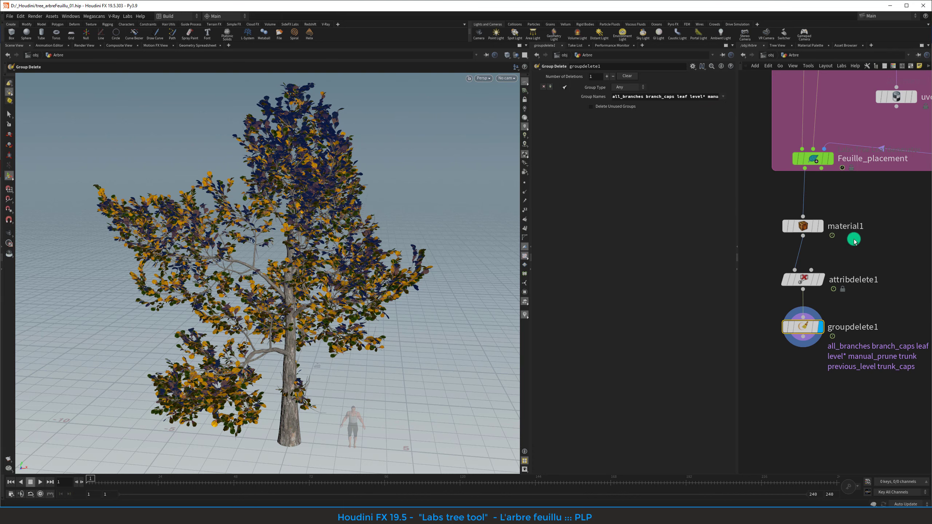
key("Escape")
left_click_drag(425, 187, 421, 279)
key("Return")
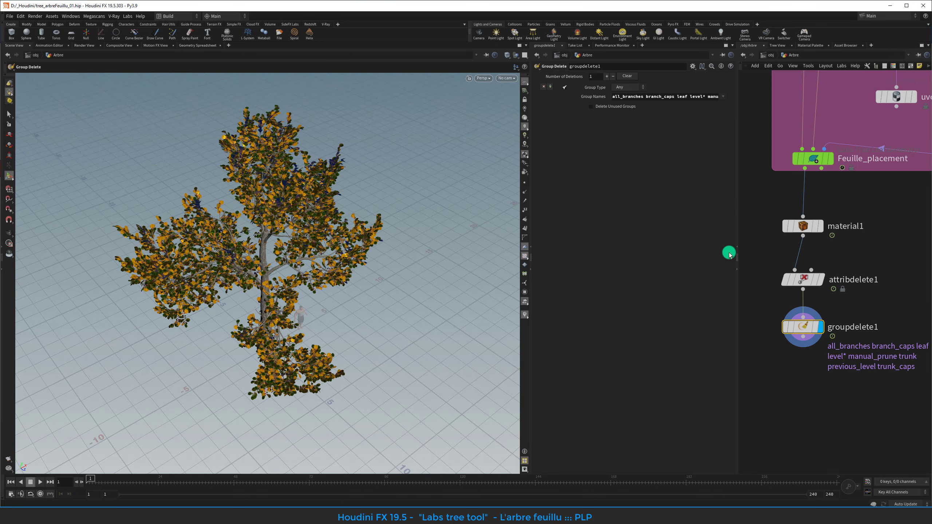
left_click(723, 96)
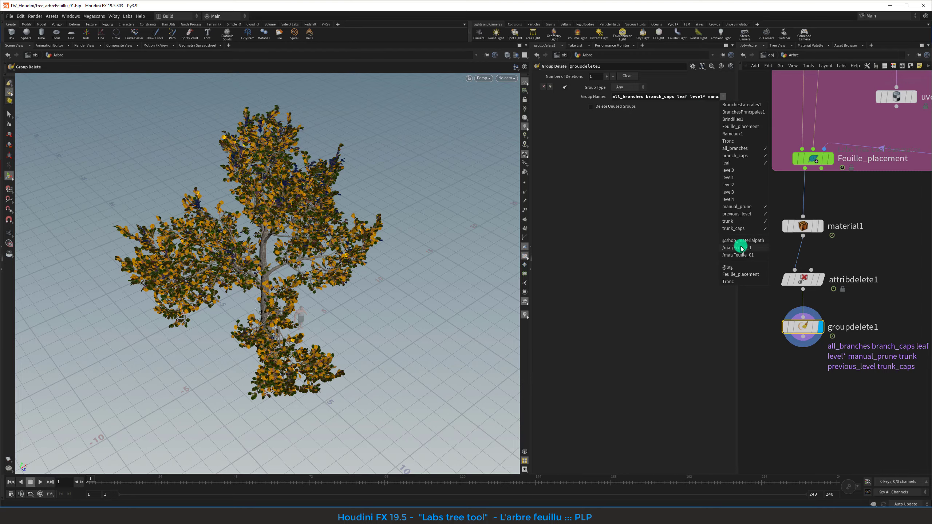
key("Escape")
key("Escape")
scroll(235, 202, "up", 5)
scroll(310, 189, "up", 8)
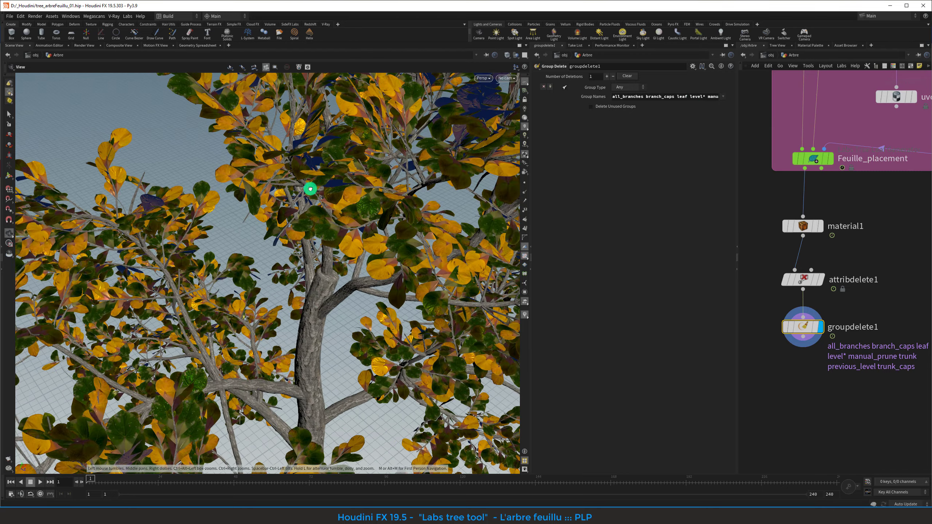
scroll(340, 230, "up", 4)
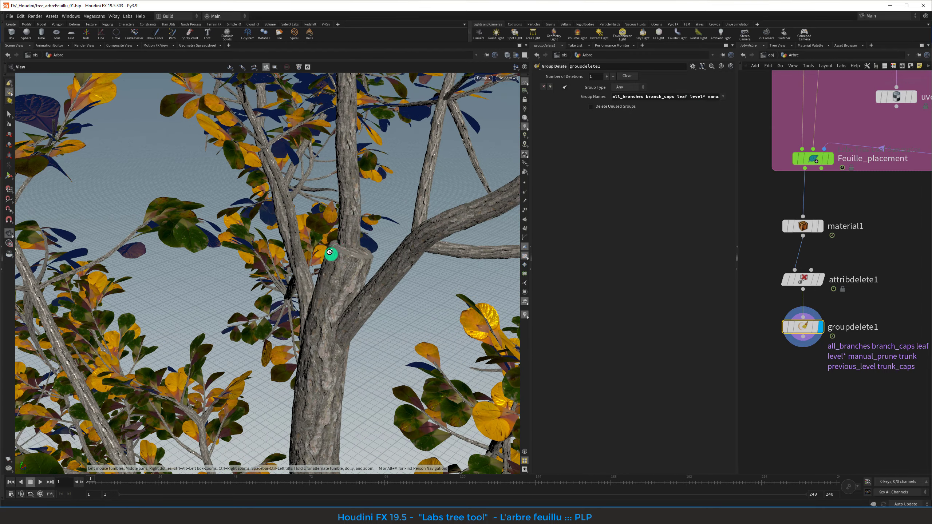
key("Return")
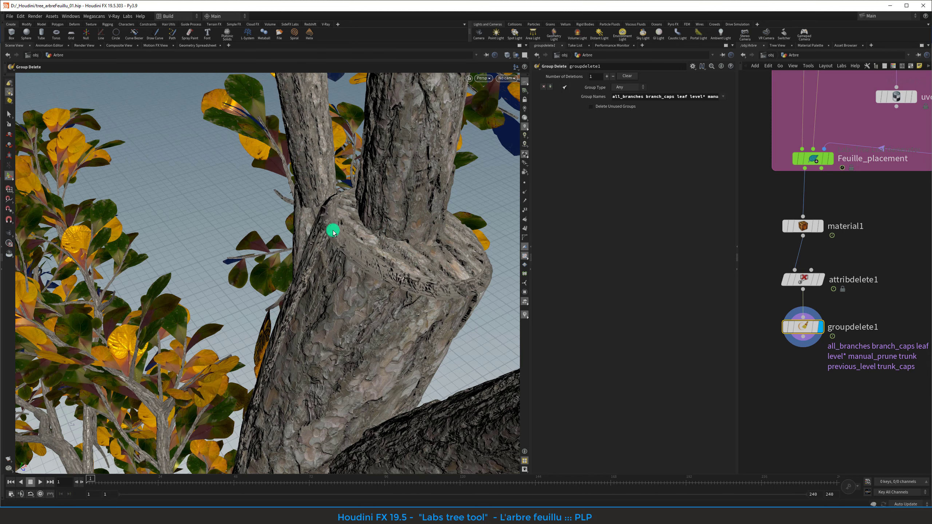
key("Escape")
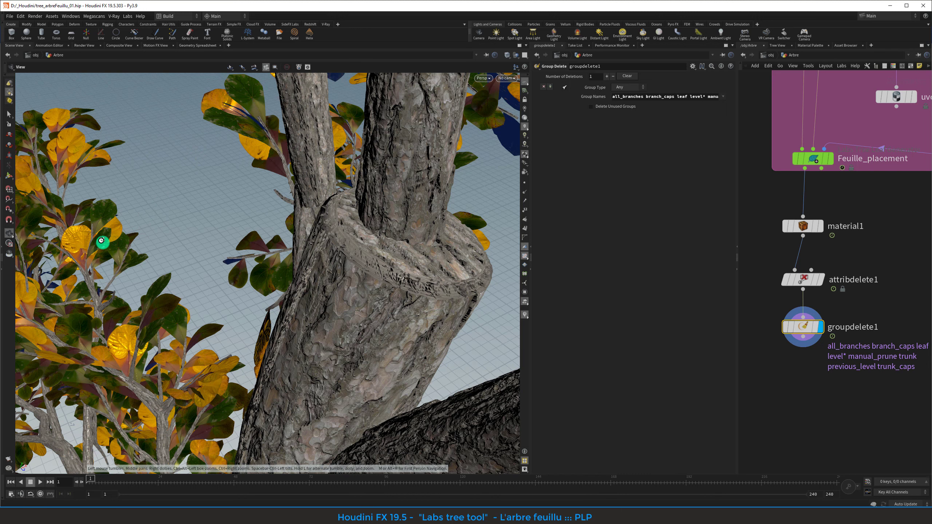
left_click_drag(101, 241, 162, 208)
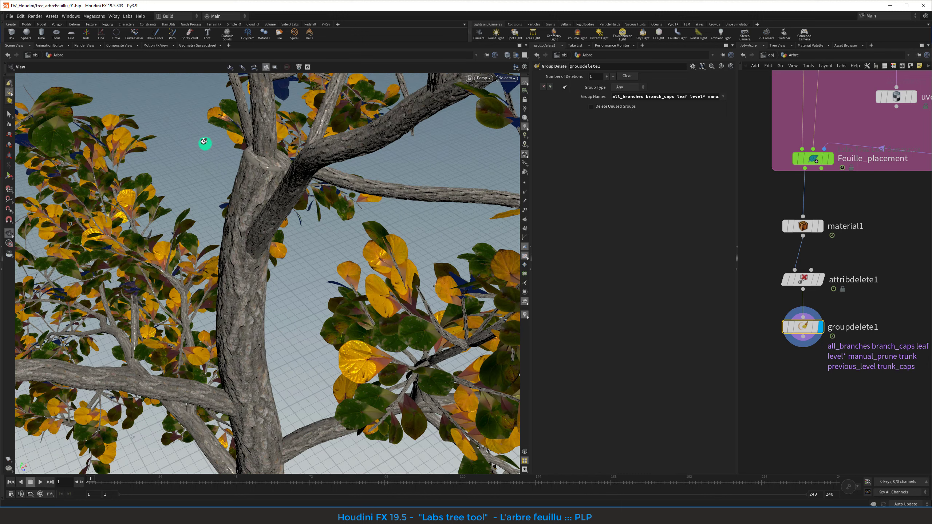
scroll(141, 198, "down", 5)
scroll(291, 406, "down", 3)
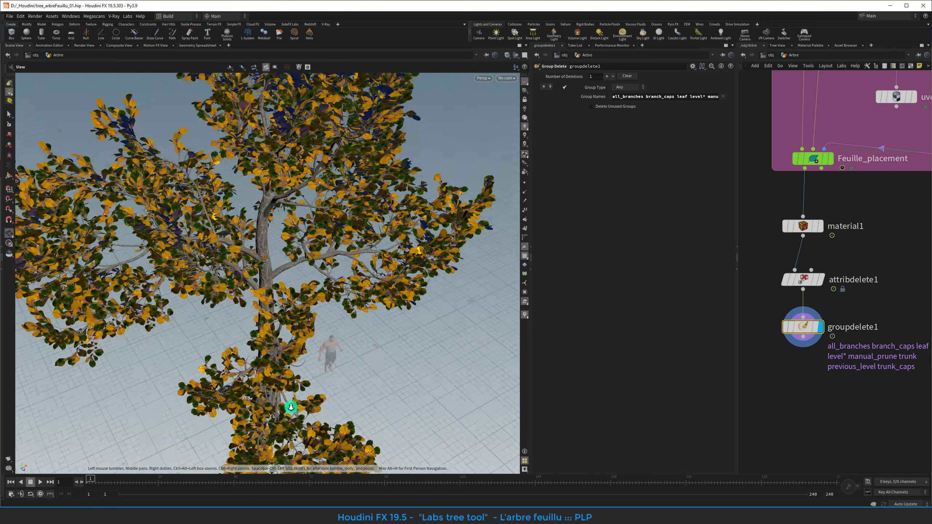
left_click_drag(291, 407, 422, 290)
key("Return")
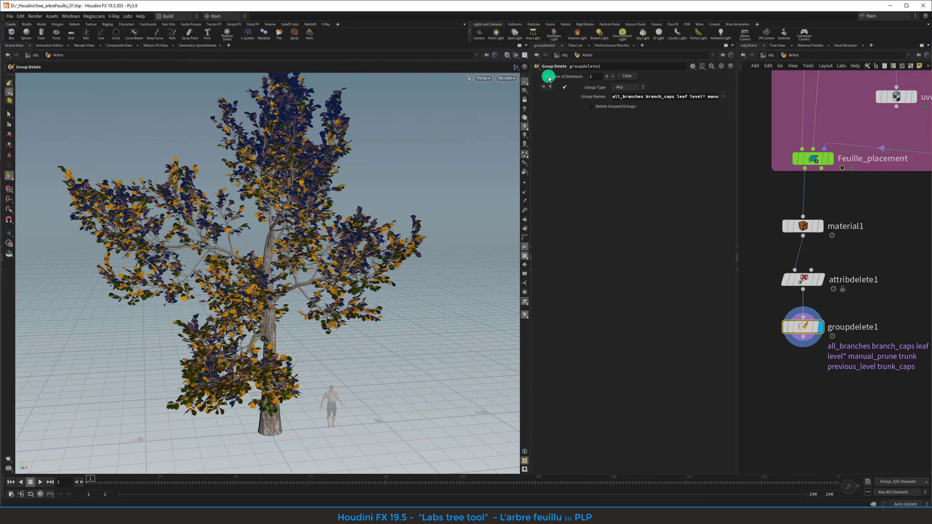
Step: Add a ROP FBX Output node connected below groupdelete1
middle_click(786, 324)
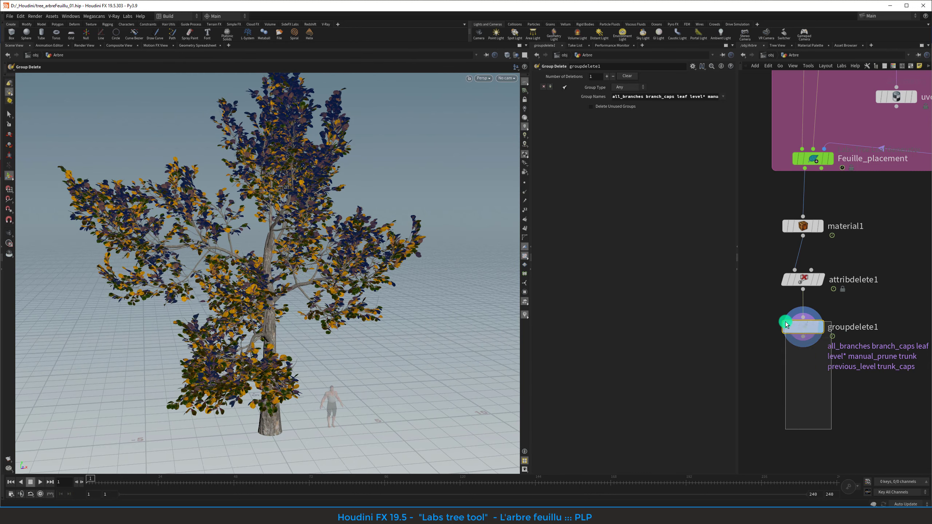
key("Tab")
type("ropo")
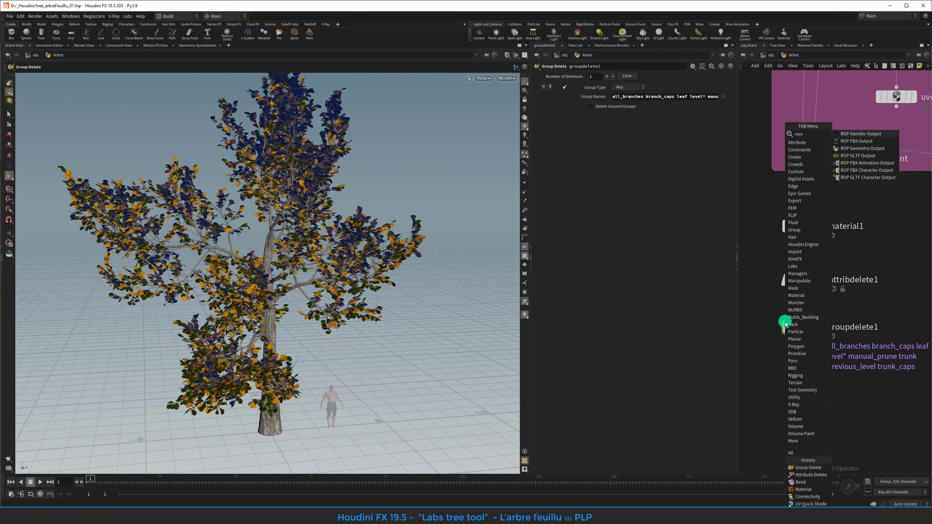
left_click(859, 141)
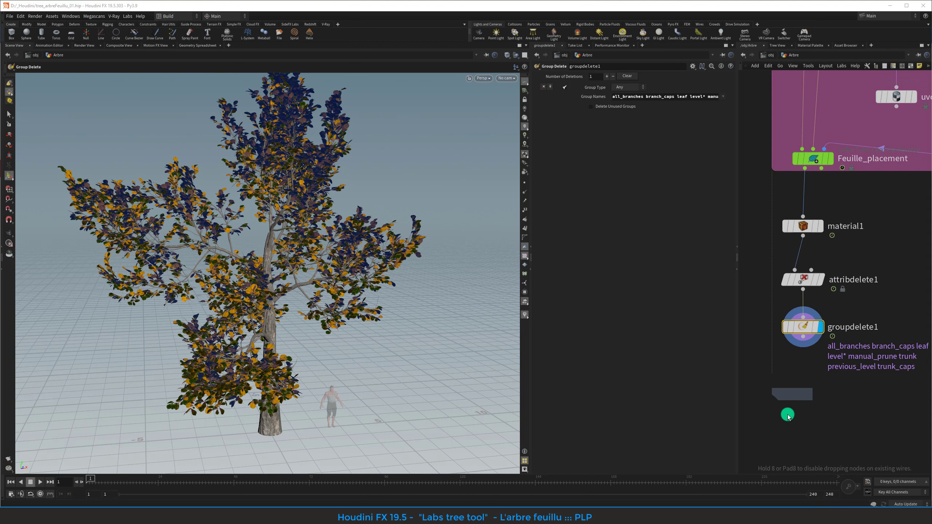
left_click(802, 393)
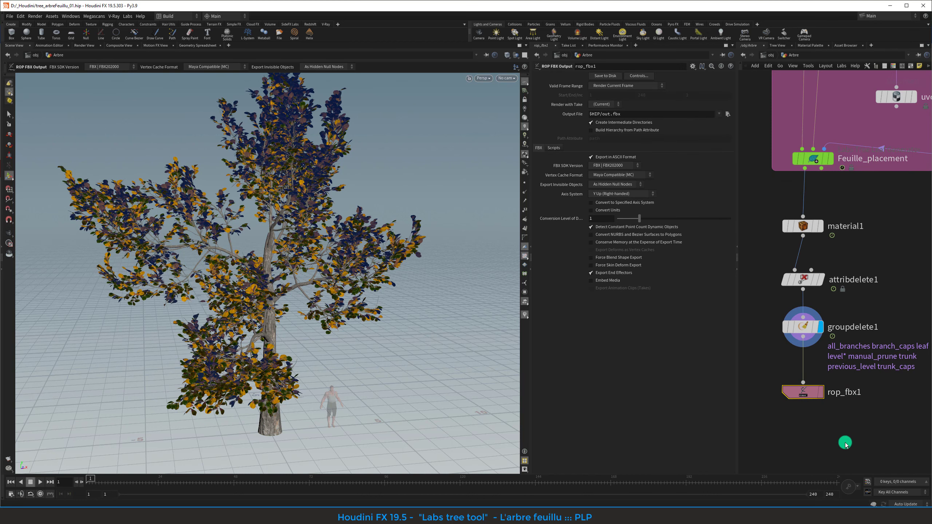
left_click_drag(847, 426, 797, 380)
left_click(807, 395)
key("Tab")
type("file")
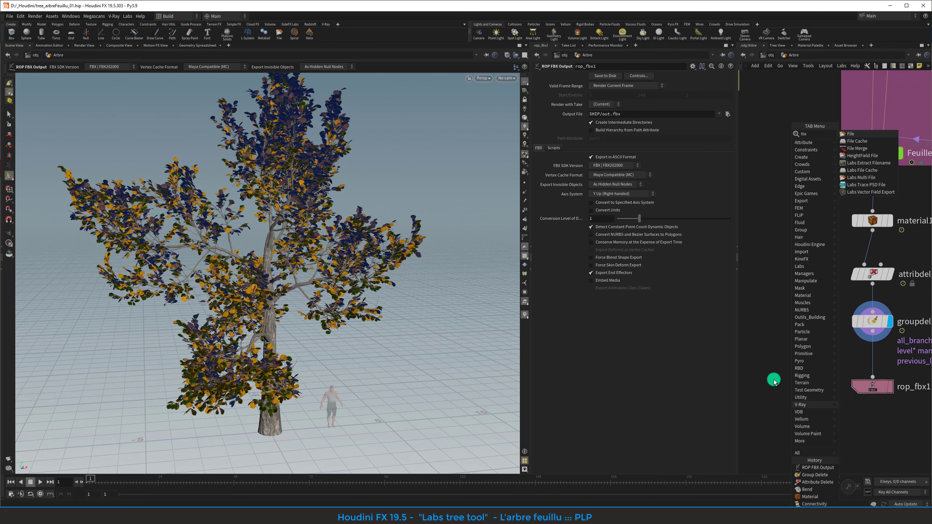
key("Return")
left_click(773, 382)
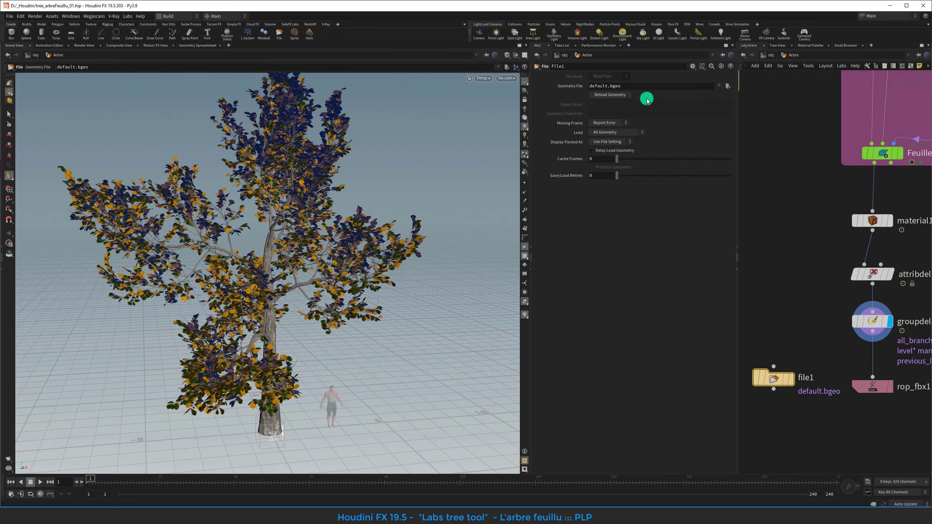
mouse_move(774, 376)
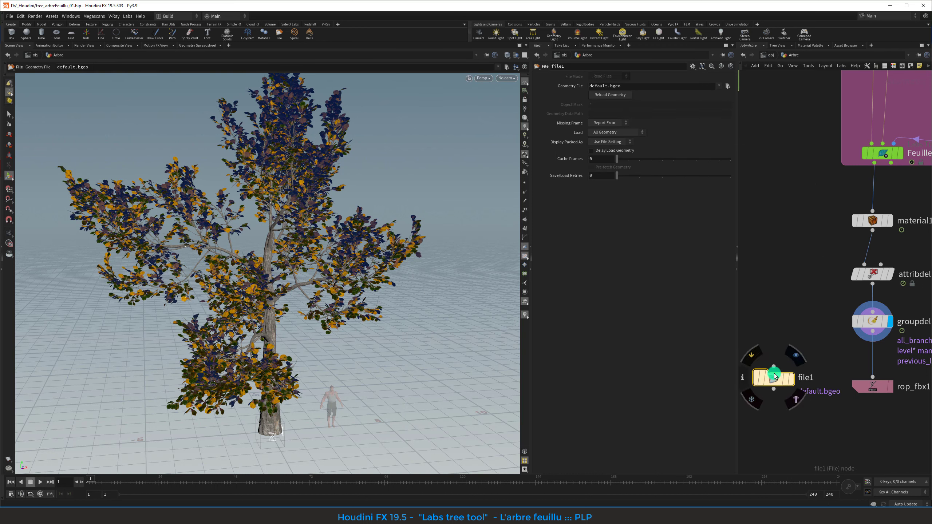
key("Delete")
Step: Set rop_fbx1's output file to g:/mesArbres/feuillu_01.fbx and review its axis system options
left_click(882, 383)
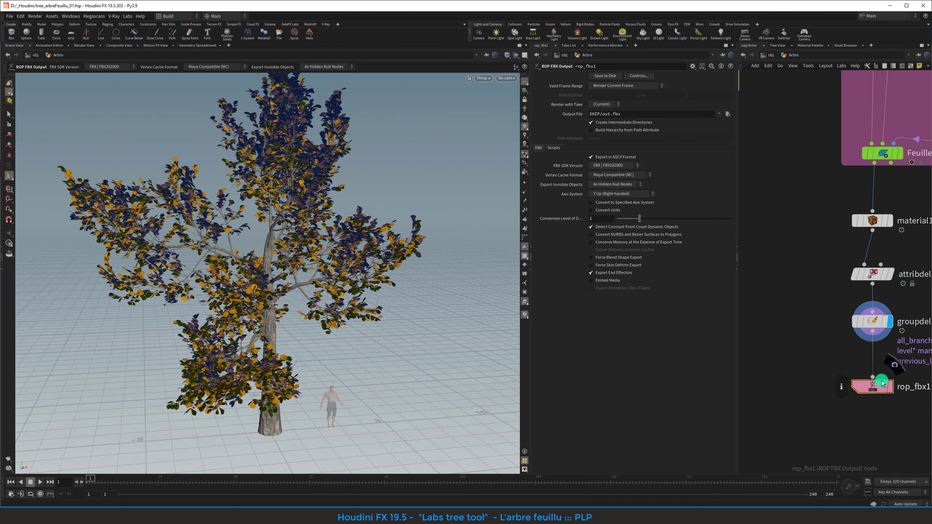
middle_click_drag(837, 420, 751, 403)
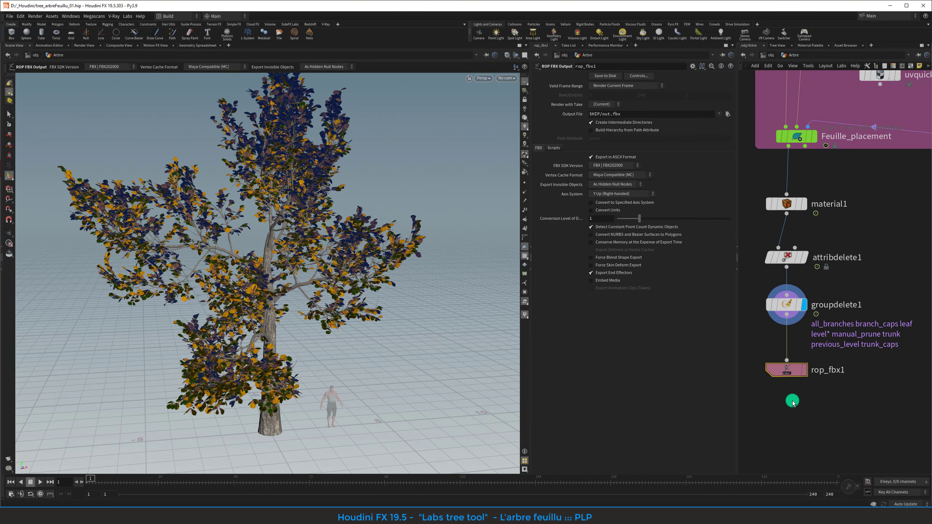
double_click(599, 115)
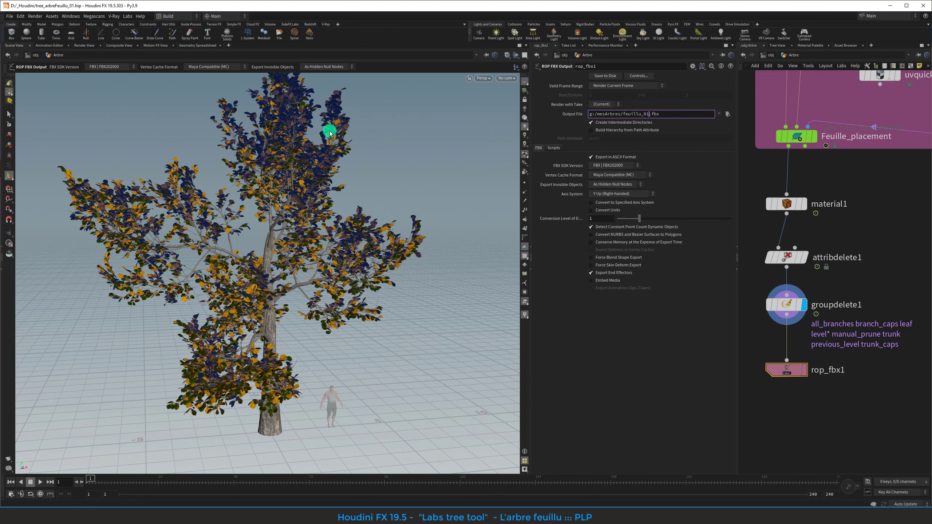
left_click(594, 212)
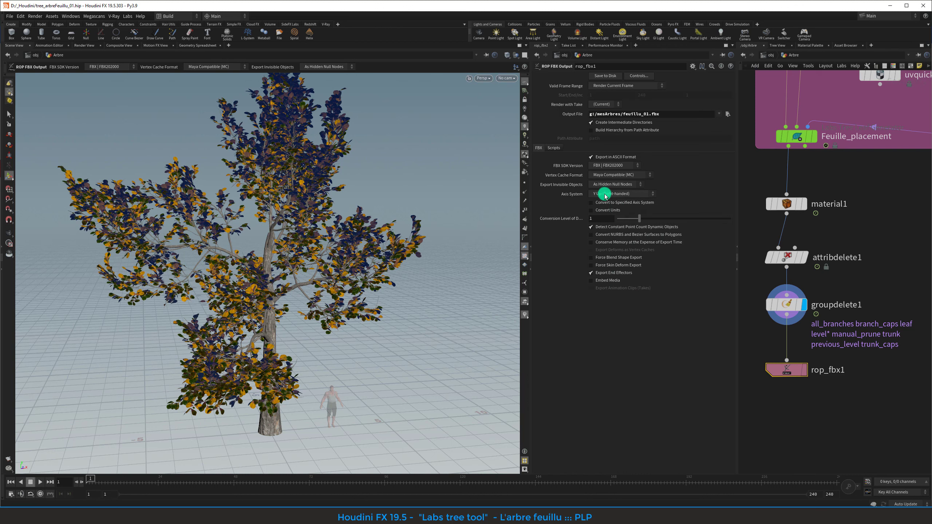
left_click(647, 196)
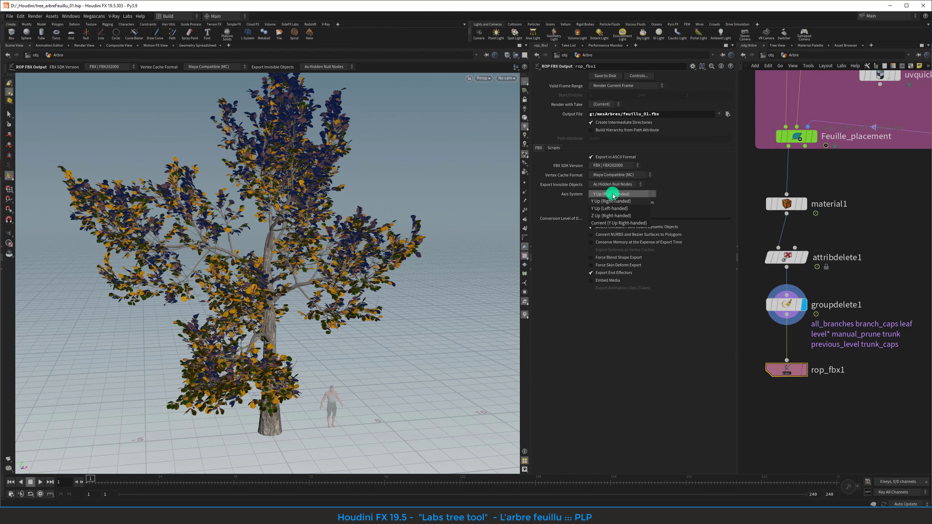
left_click(694, 205)
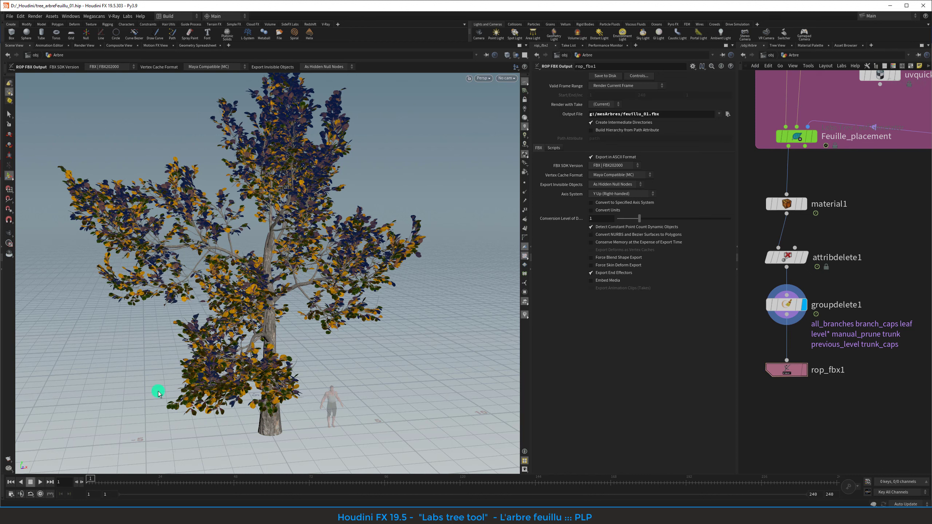
Step: Switch to the mesArbres folder in File Explorer, check the size of the exported feuillu_01 file, and return to Houdini
left_click(332, 501)
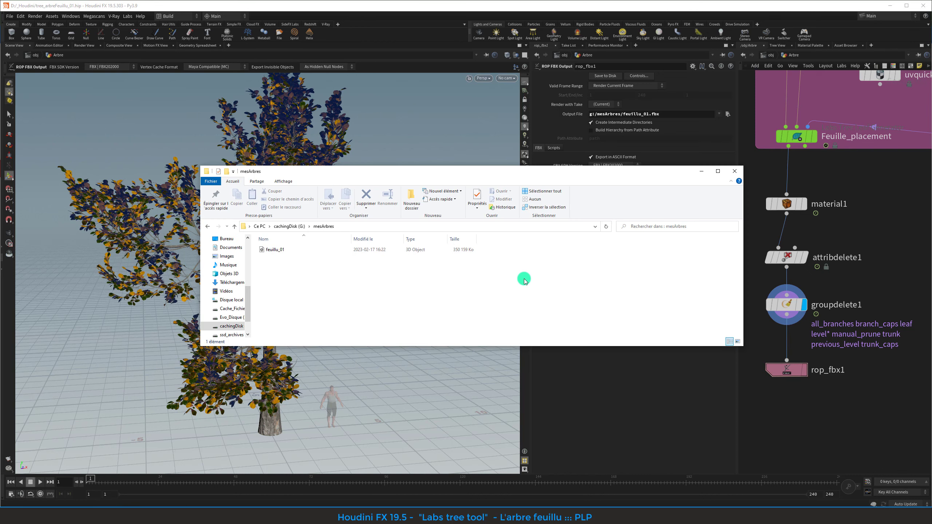
left_click_drag(524, 278, 270, 243)
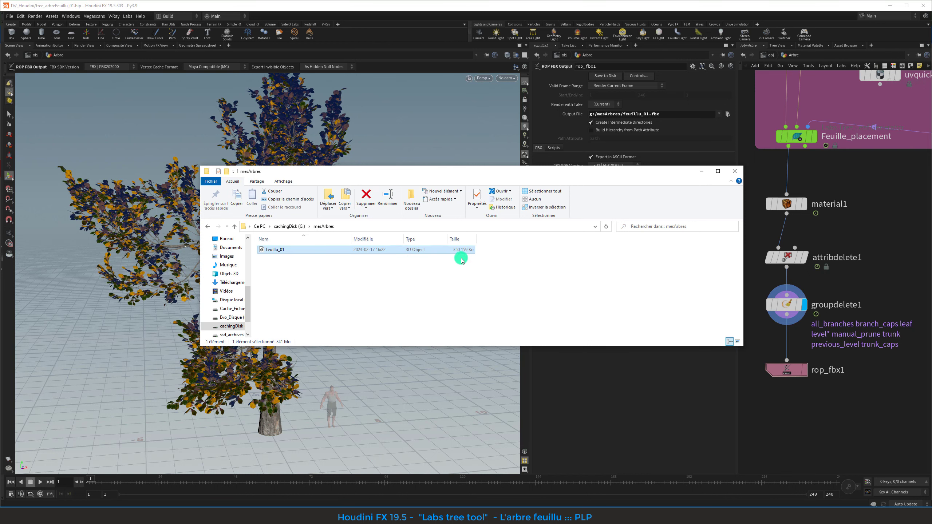
left_click(339, 12)
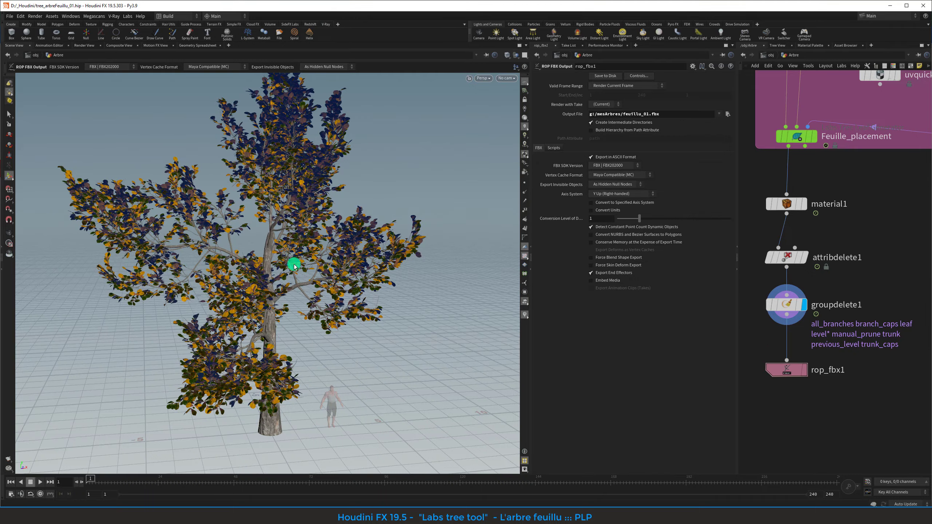
Step: Display the tree in wireframe and examine the mesh density of its trunk, branches and leaves
scroll(274, 292, "up", 5)
key("w")
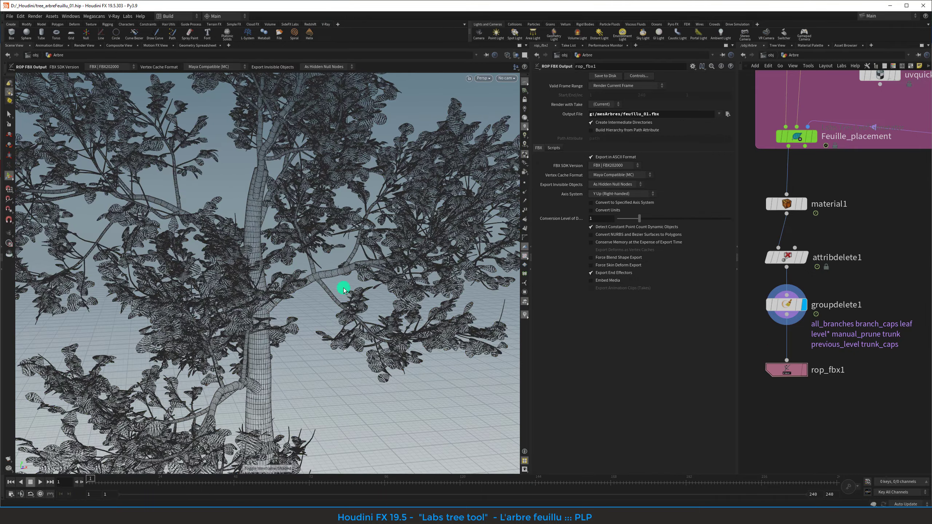
right_click_drag(343, 290, 441, 170, "alt")
left_click_drag(241, 285, 320, 293, "alt")
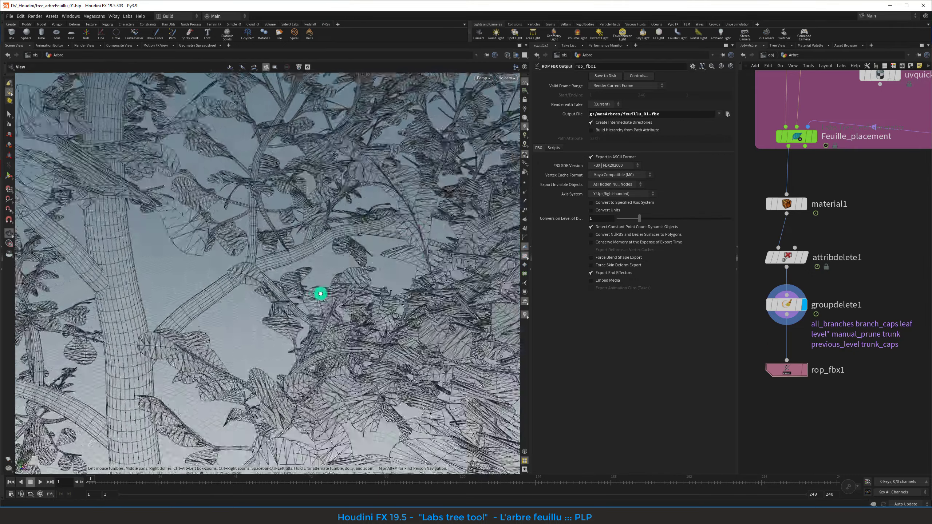
right_click_drag(320, 294, 219, 347, "alt")
left_click_drag(218, 347, 232, 258, "alt")
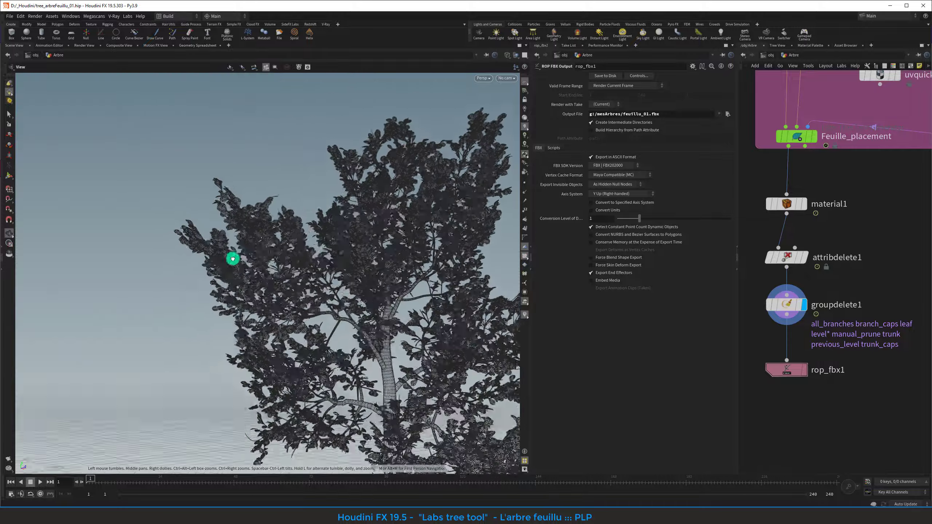
Step: Examine the wireframe density of individual leaves and twigs up close, and of the trunk from a wider view
right_click_drag(233, 259, 422, 96, "alt")
left_click_drag(422, 96, 220, 245, "alt")
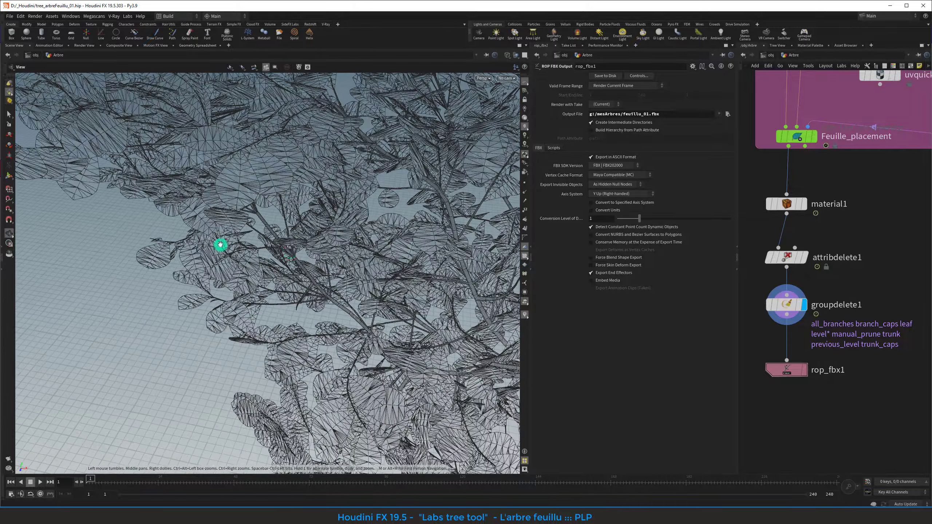
right_click_drag(220, 244, 339, 152, "alt")
left_click_drag(339, 152, 305, 213, "alt")
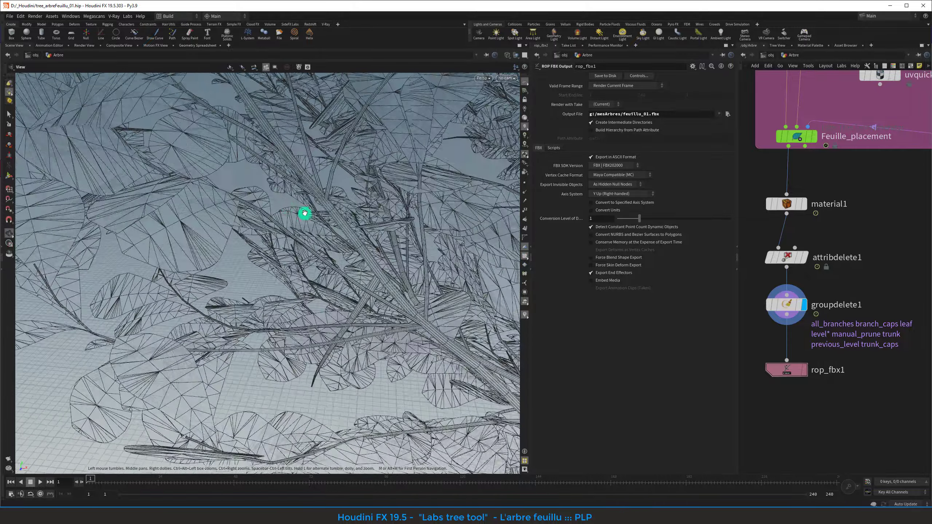
right_click_drag(293, 160, 312, 256, "alt")
left_click_drag(312, 256, 316, 310, "alt")
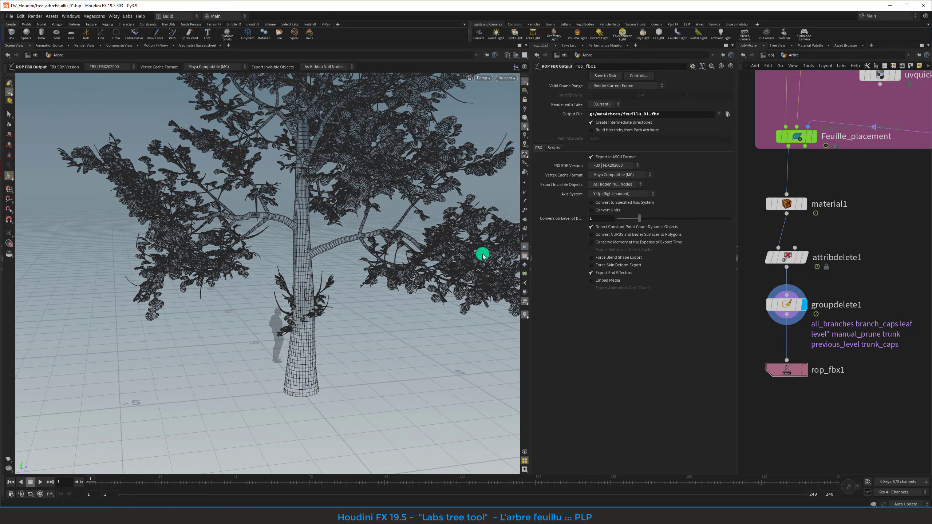
Step: Review the point, primitive and polygon counts in the node info of groupdelete1
mouse_move(804, 321)
left_click(755, 305)
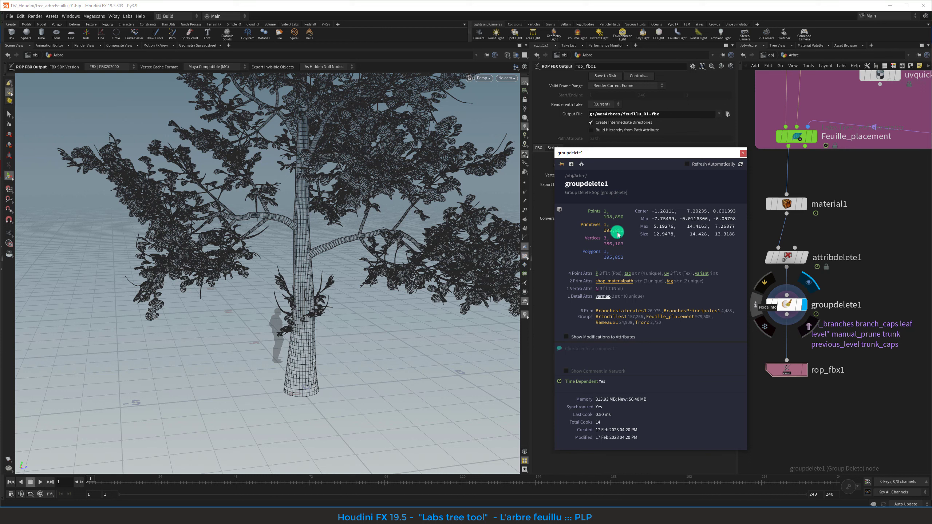
left_click(743, 152)
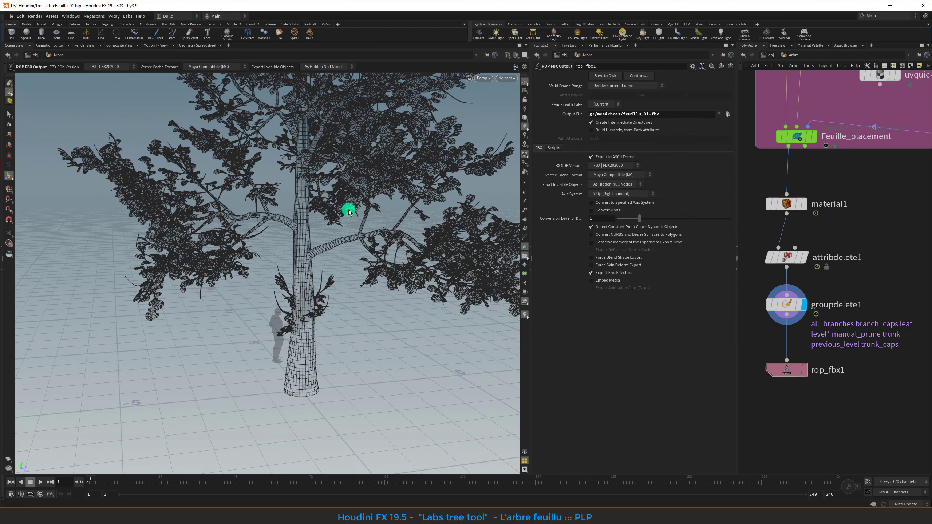
Step: Return the tree to shaded display and inspect its textured bark and leaves up close
left_click_drag(348, 212, 255, 157)
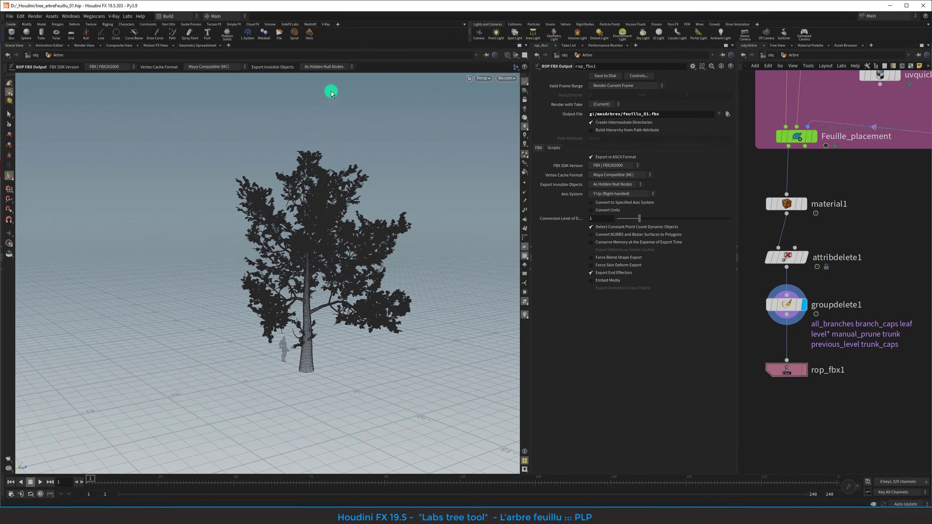
key("space")
left_click_drag(345, 127, 353, 196)
right_click_drag(318, 213, 431, 203)
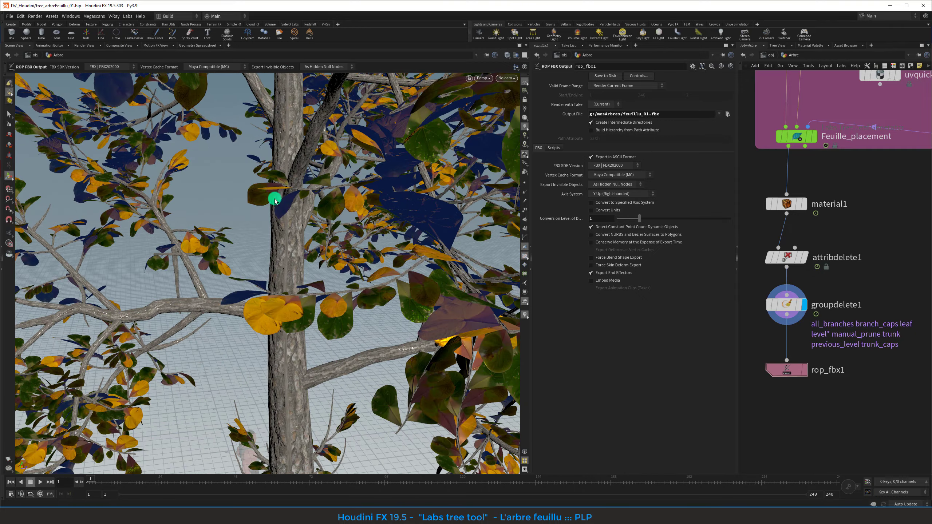
Step: Display BranchesPrincipales1 in the Version B network and examine the main branches in wireframe
scroll(790, 266, "down", 3)
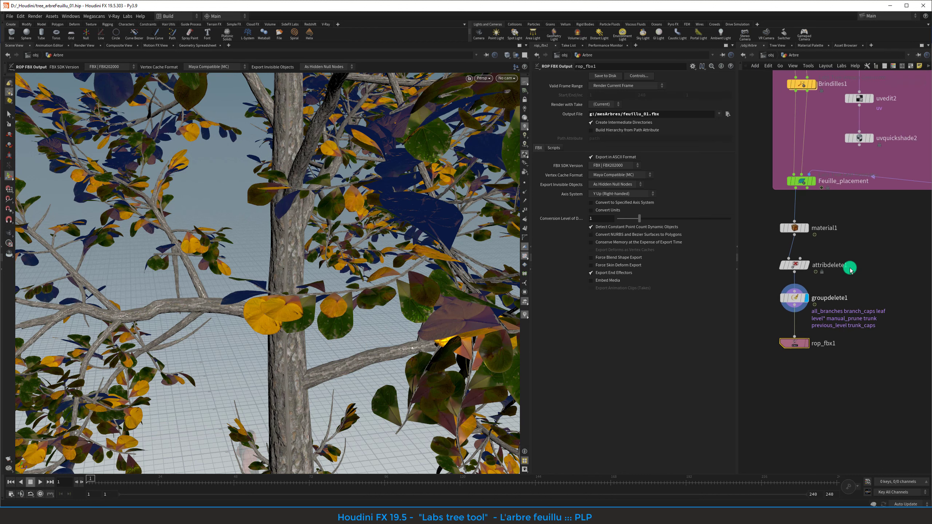
middle_click_drag(791, 266, 853, 440)
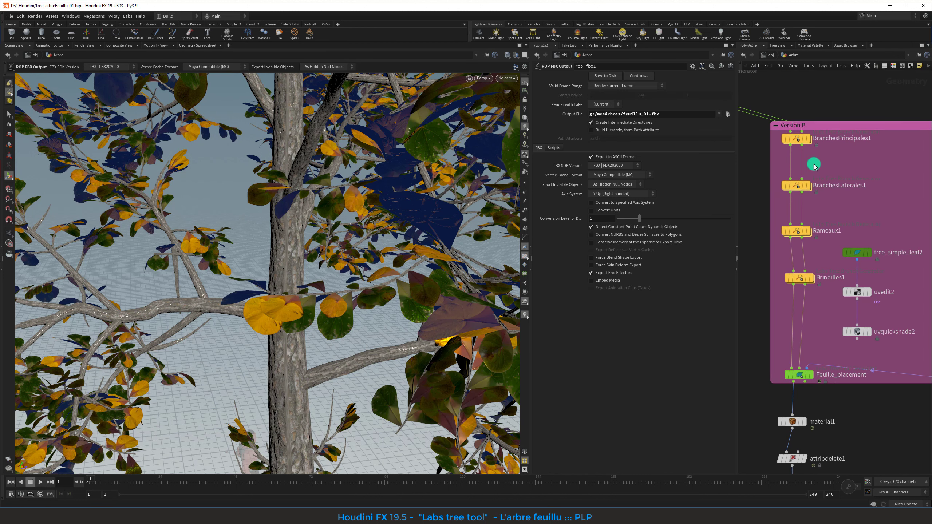
left_click(807, 139)
left_click(796, 138)
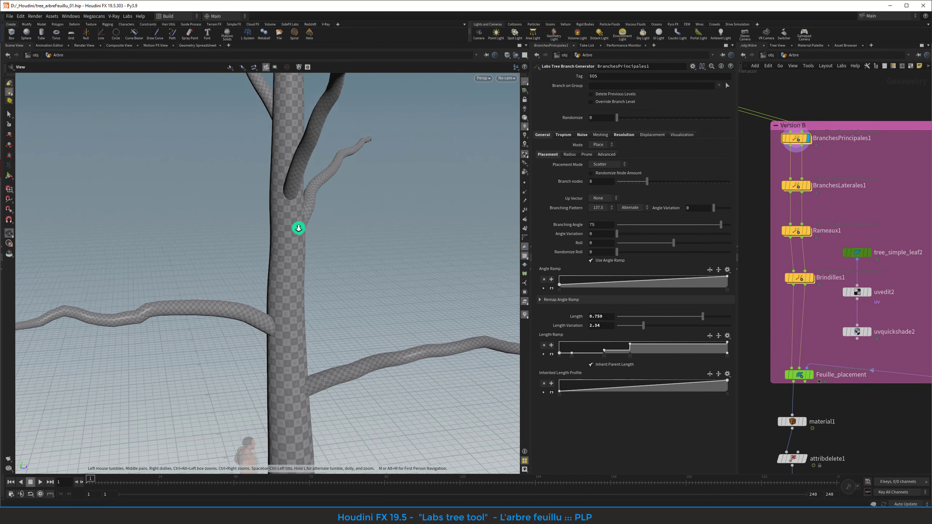
left_click_drag(298, 228, 333, 158)
key("w")
left_click_drag(374, 219, 550, 295)
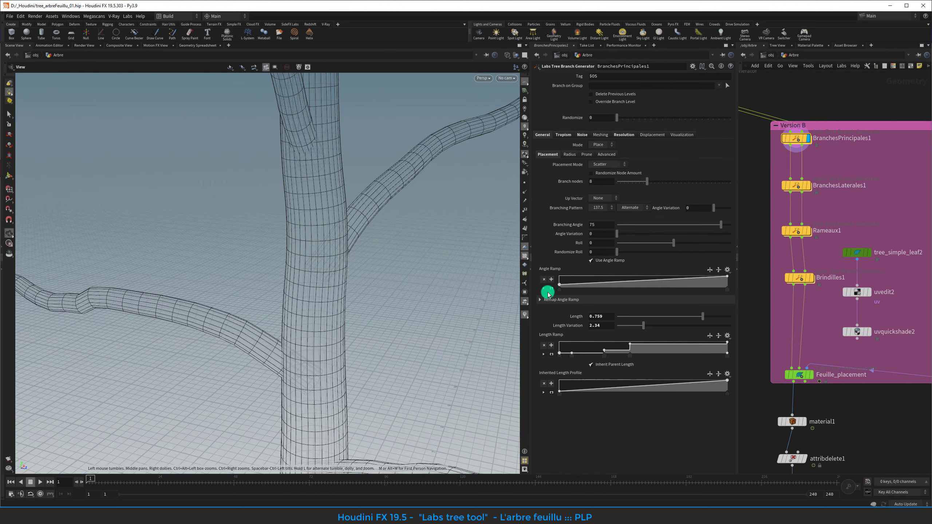
Step: Review the Resolution settings of BranchesPrincipales1, and return the display to groupdelete1 with rop_fbx1 selected
left_click(623, 135)
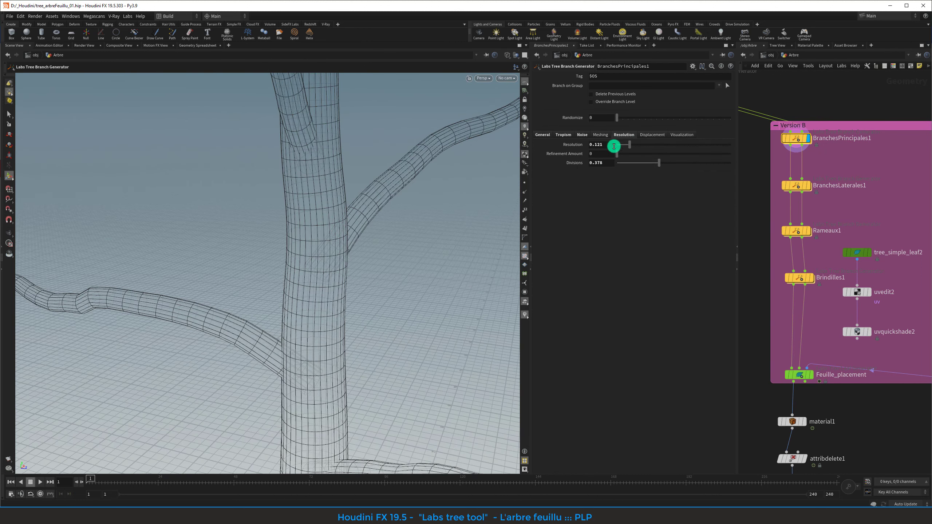
left_click_drag(613, 146, 649, 142)
scroll(806, 173, "down", 5)
scroll(790, 286, "up", 5)
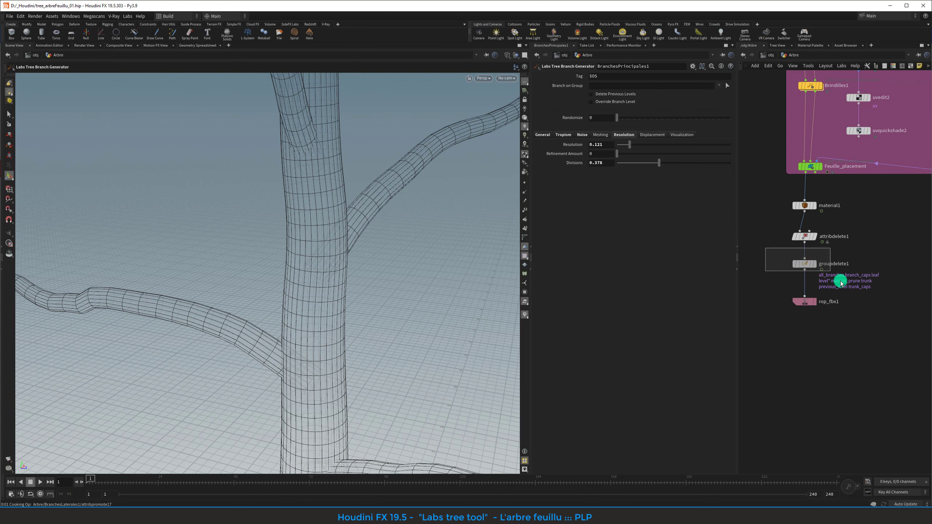
left_click(814, 263)
left_click(808, 300)
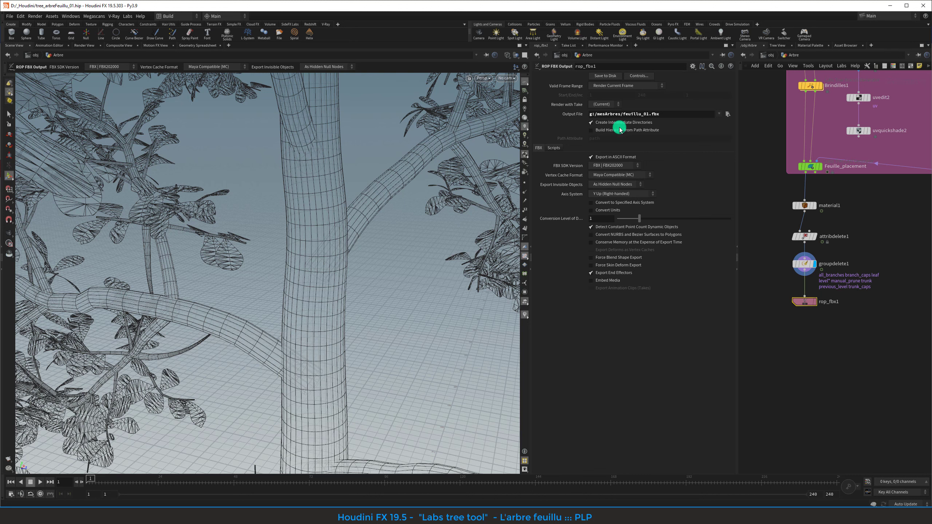
Step: Add a File node in an empty area of the network and load G:/mesArbres/feuillu_01.fbx into it
scroll(826, 375, "down", 3)
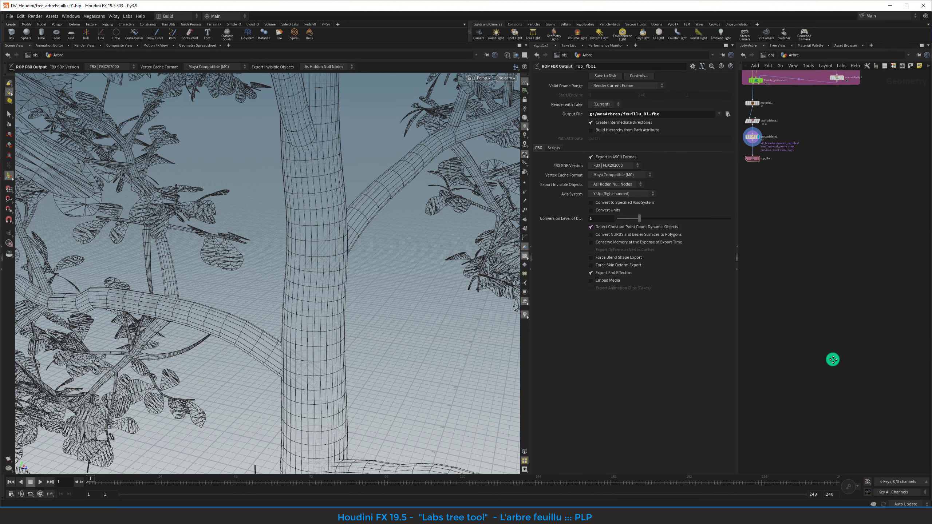
key("Tab")
type("file")
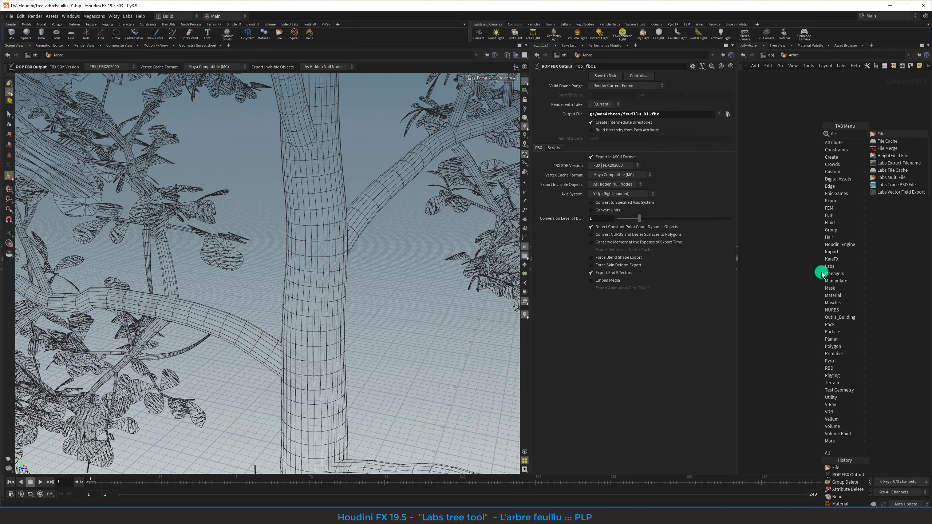
key("Return")
left_click(821, 272)
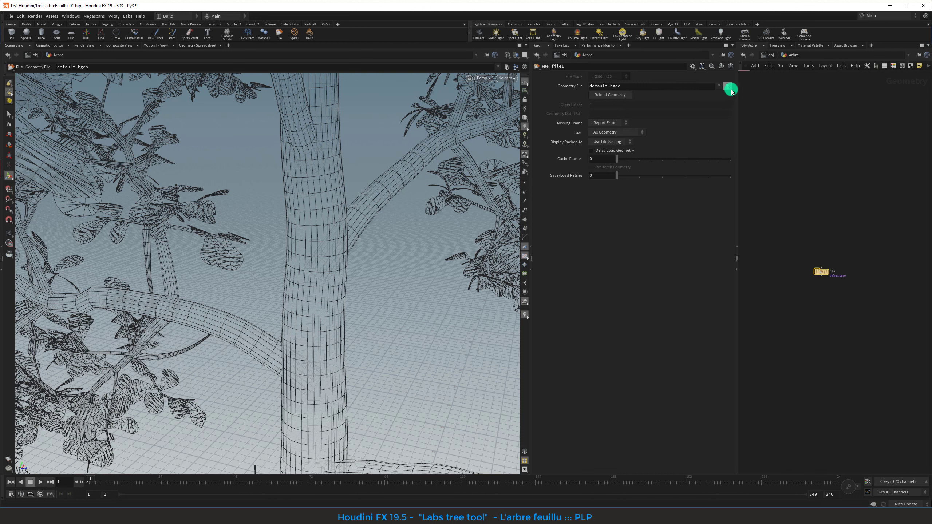
left_click(726, 88)
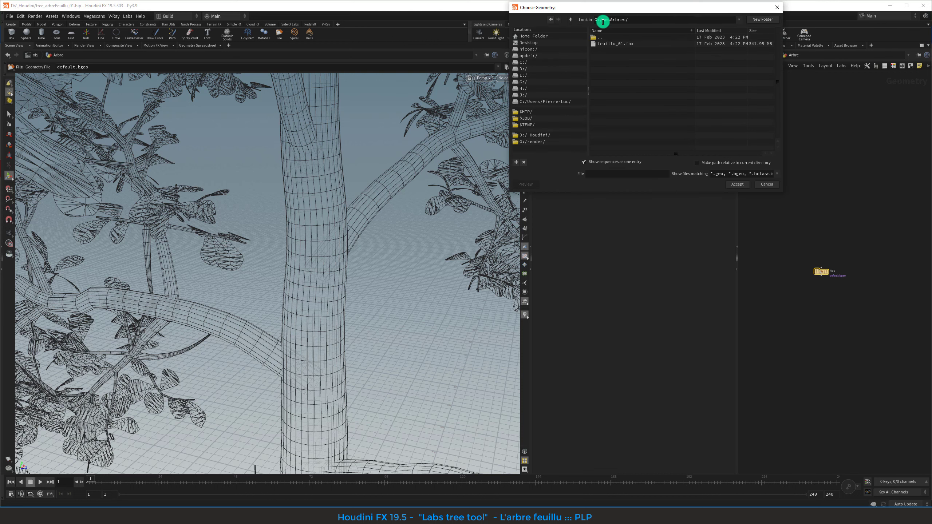
left_click(609, 44)
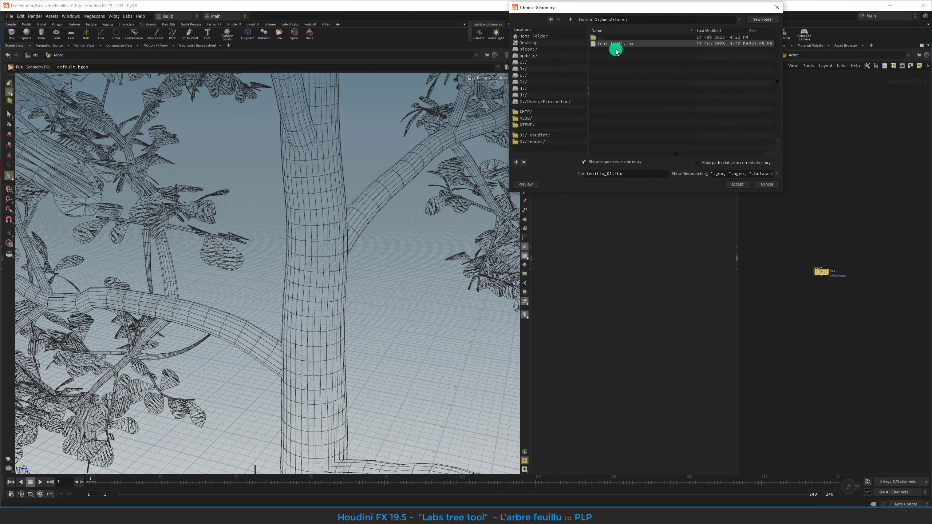
left_click(737, 184)
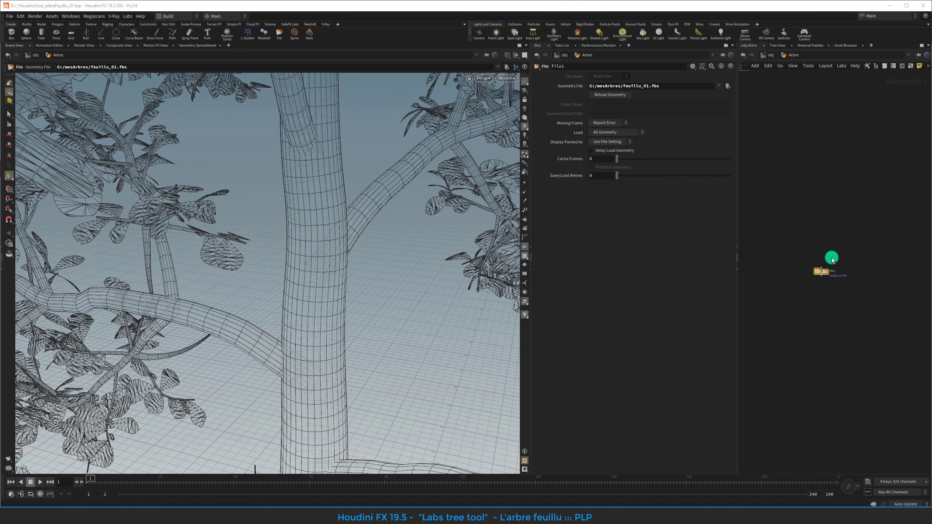
Step: Display file1 in shaded mode and view the whole imported tree
scroll(825, 288, "up", 3)
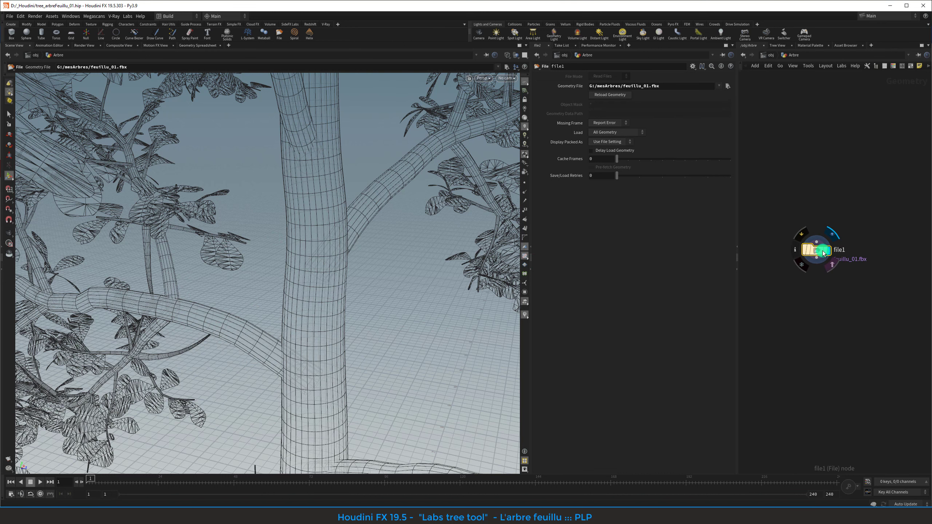
key("w")
right_click_drag(373, 273, 229, 271)
left_click_drag(230, 272, 352, 257)
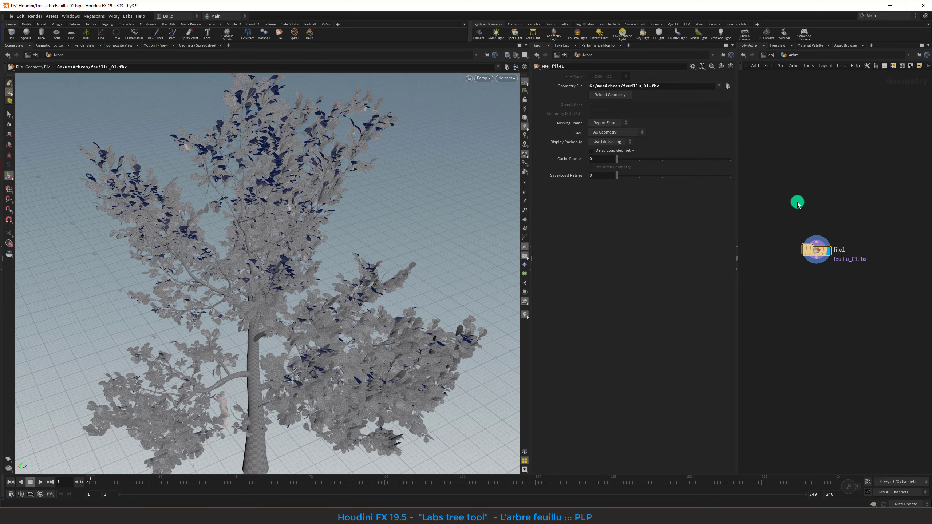
Step: Review file1's geometry counts and attributes in its node info
key("h")
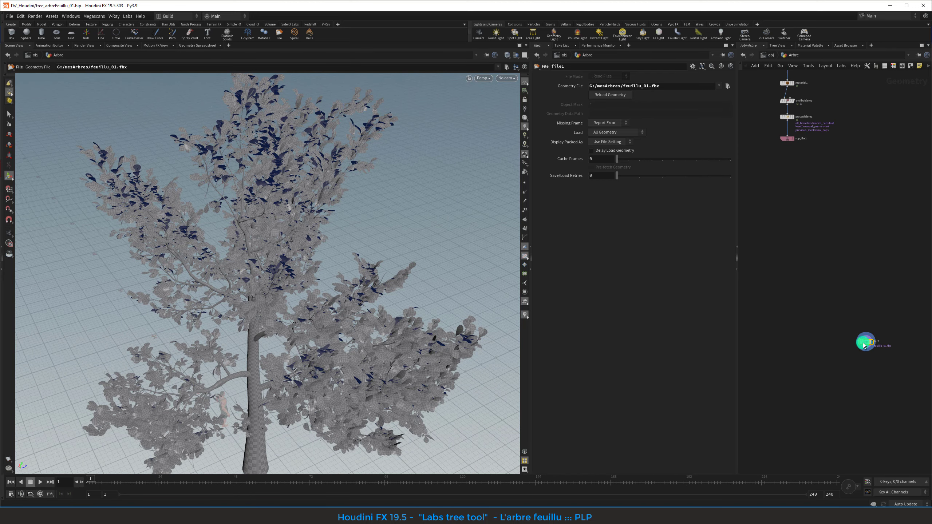
mouse_move(852, 346)
middle_click_drag(852, 346, 700, 323)
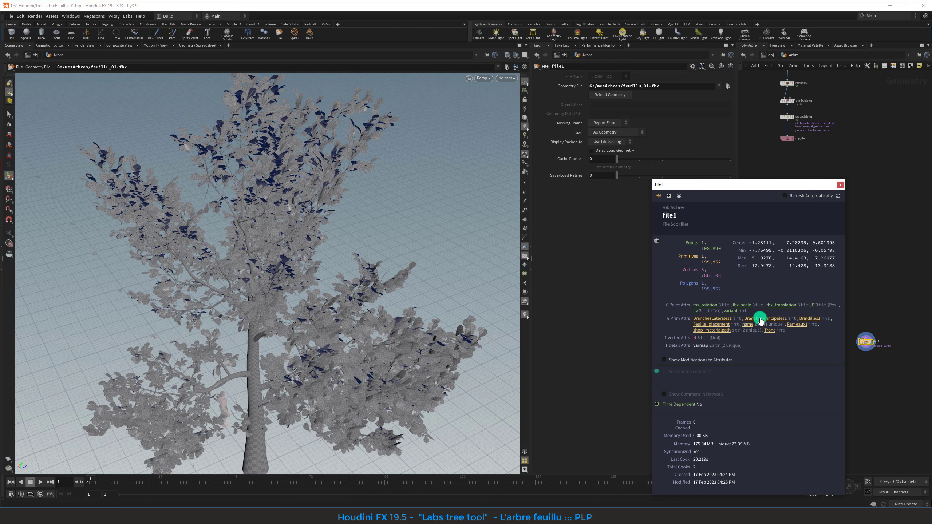
middle_click_drag(769, 321, 868, 191)
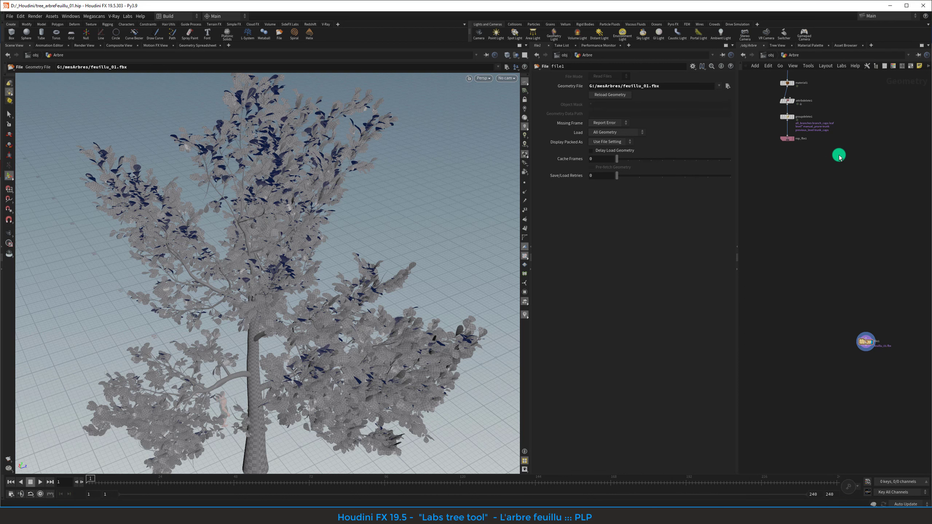
Step: Duplicate the material1 node below file1, connect it to file1's output, and display the copy
middle_click_drag(839, 155, 814, 194)
left_click_drag(764, 142, 827, 418, "alt")
middle_click_drag(793, 371, 765, 296)
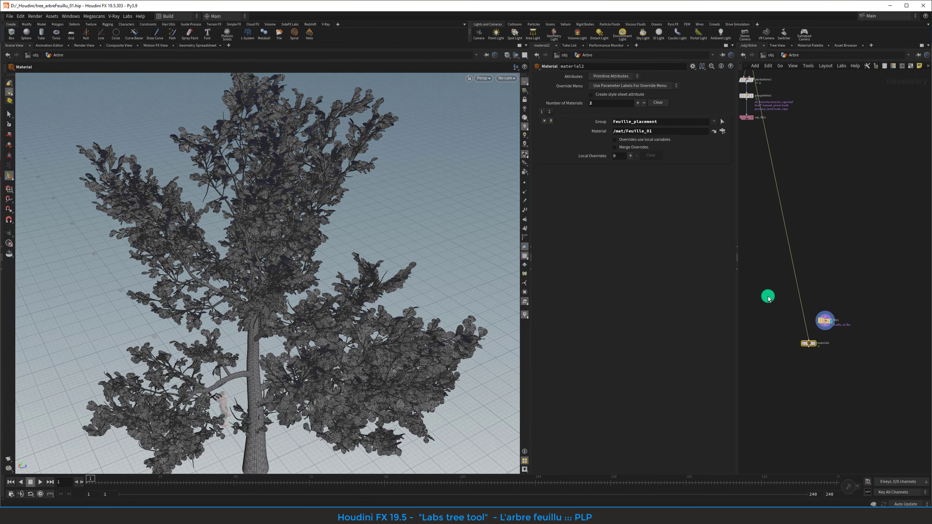
scroll(802, 320, "up", 4)
left_click_drag(808, 353, 840, 332)
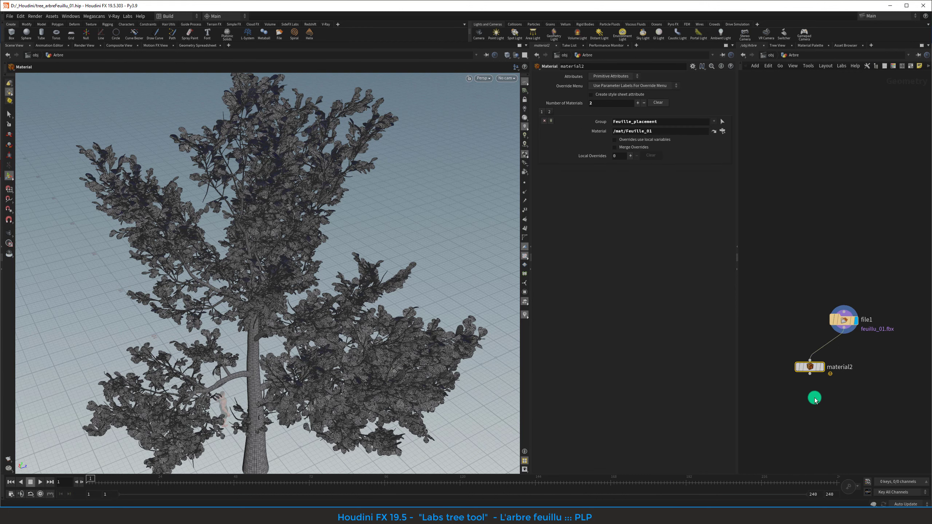
left_click(818, 367)
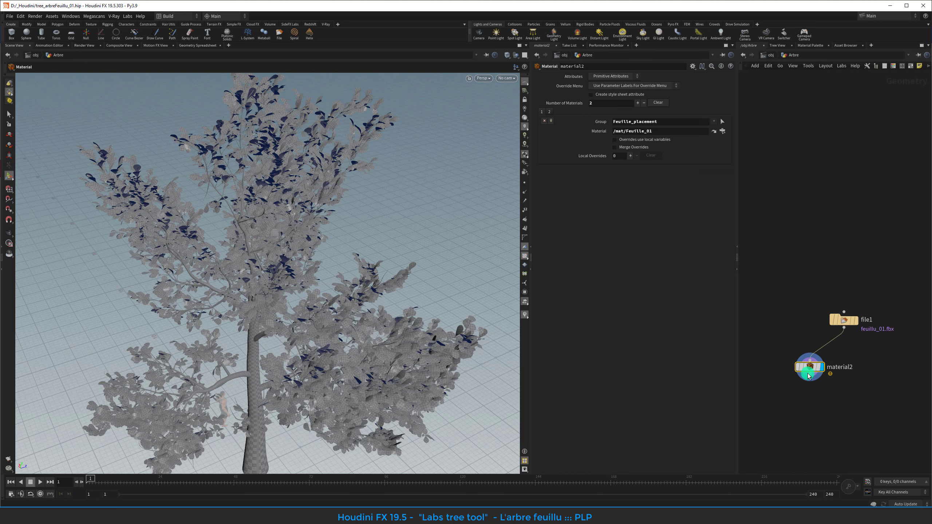
scroll(838, 348, "up", 3)
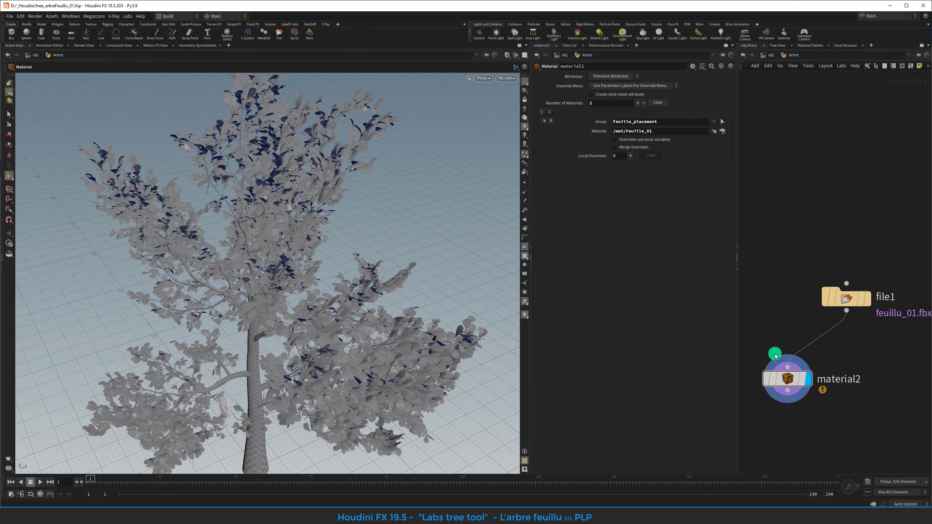
left_click_drag(787, 378, 826, 376)
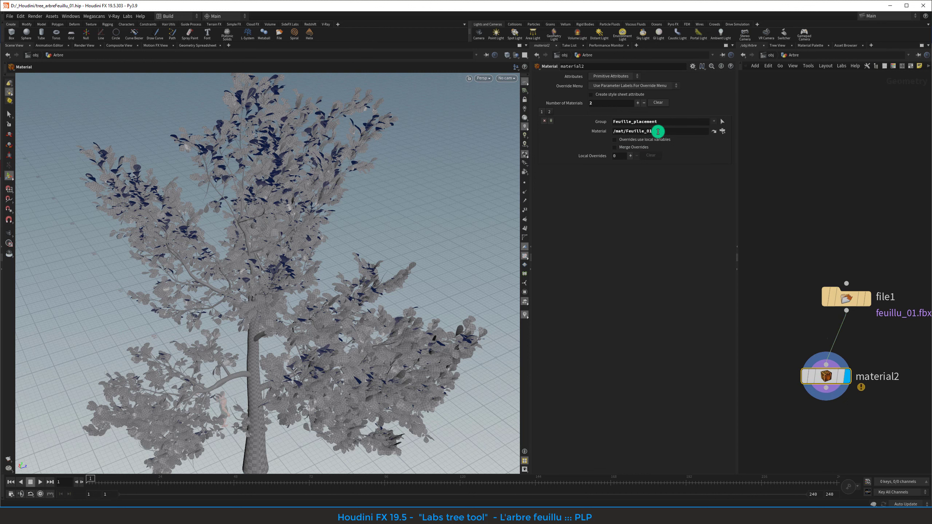
Step: Clear the Group of material2's first material, keeping /mat/Feuille_01 as its material
left_click(807, 296)
left_click_drag(664, 121, 514, 129)
key("BackSpace")
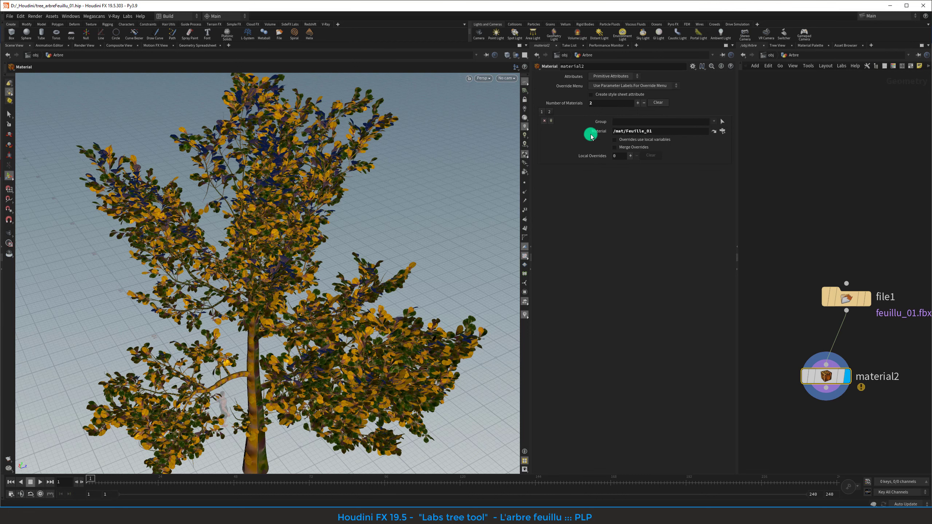
left_click(713, 122)
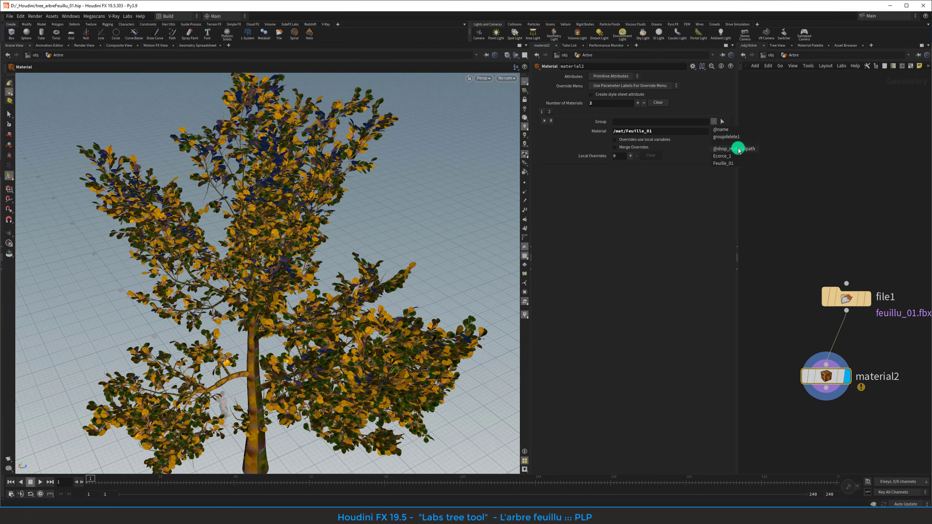
left_click(706, 148)
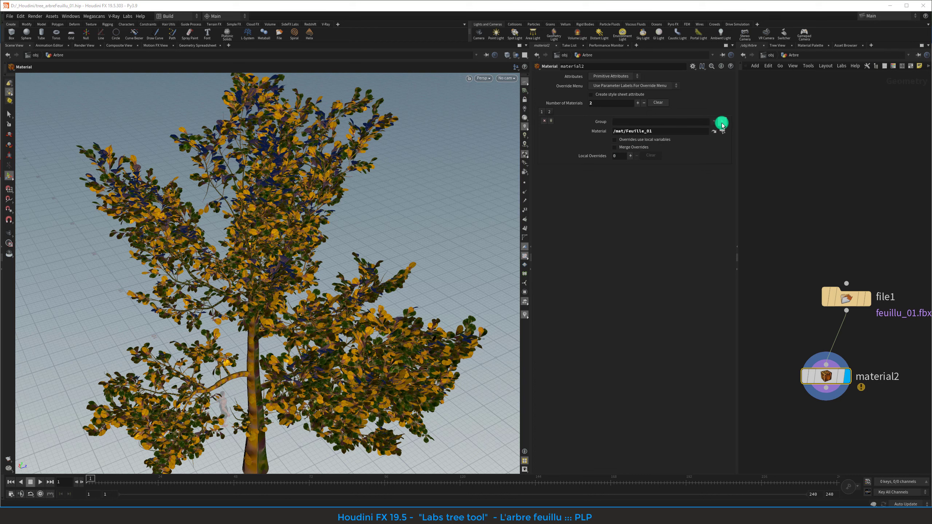
left_click(721, 123)
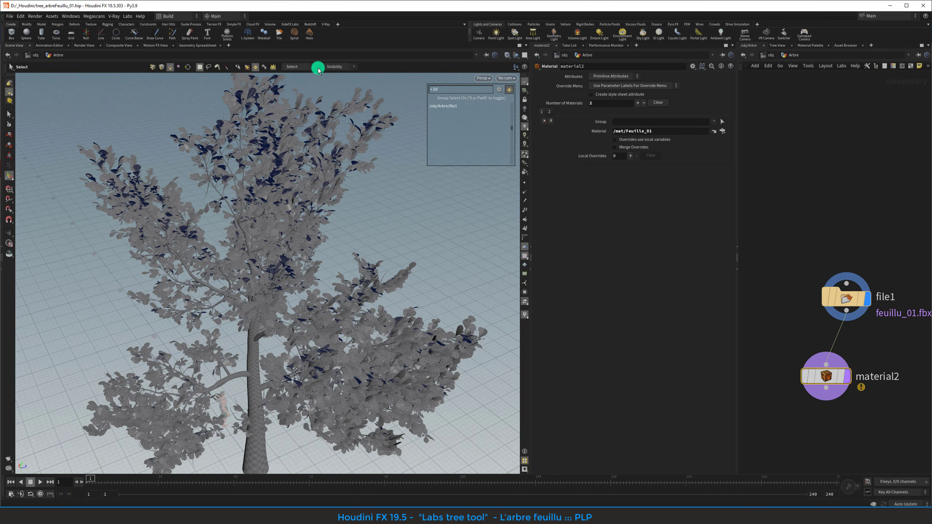
left_click(499, 90)
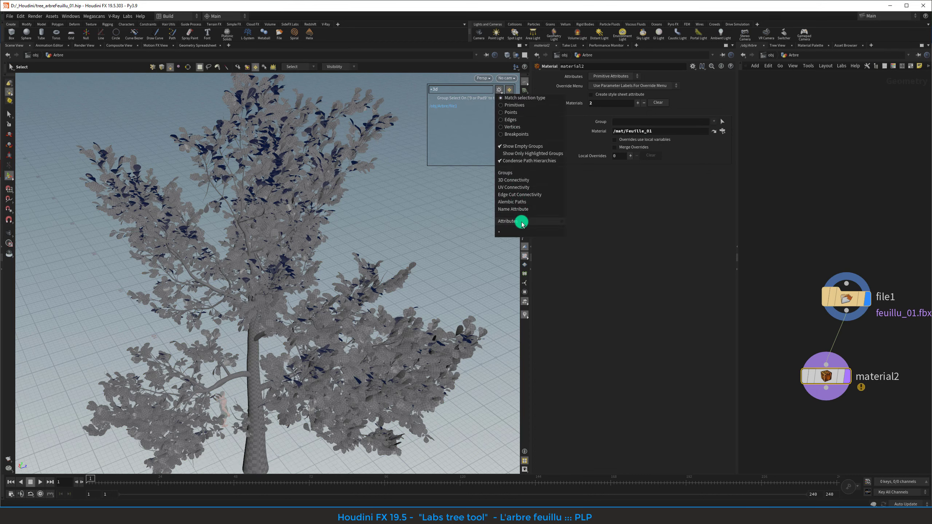
mouse_move(521, 221)
left_click(594, 272)
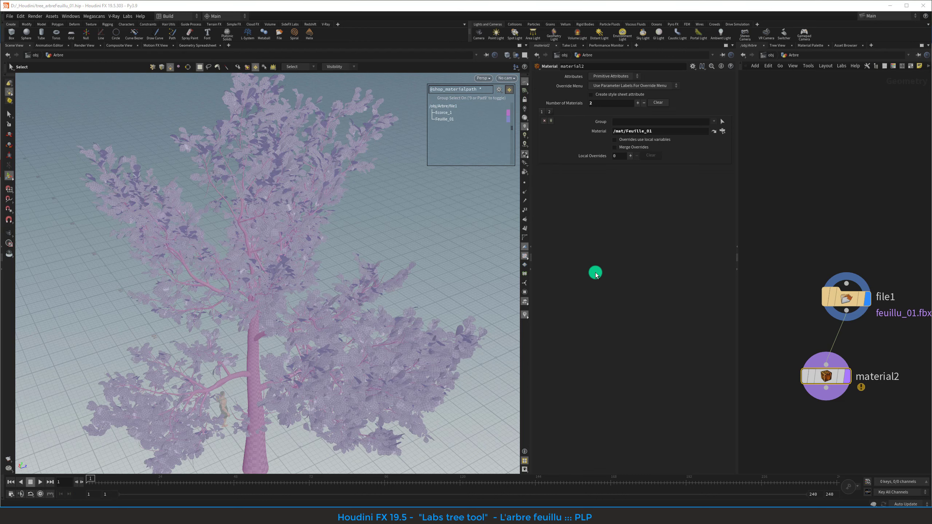
left_click(446, 119)
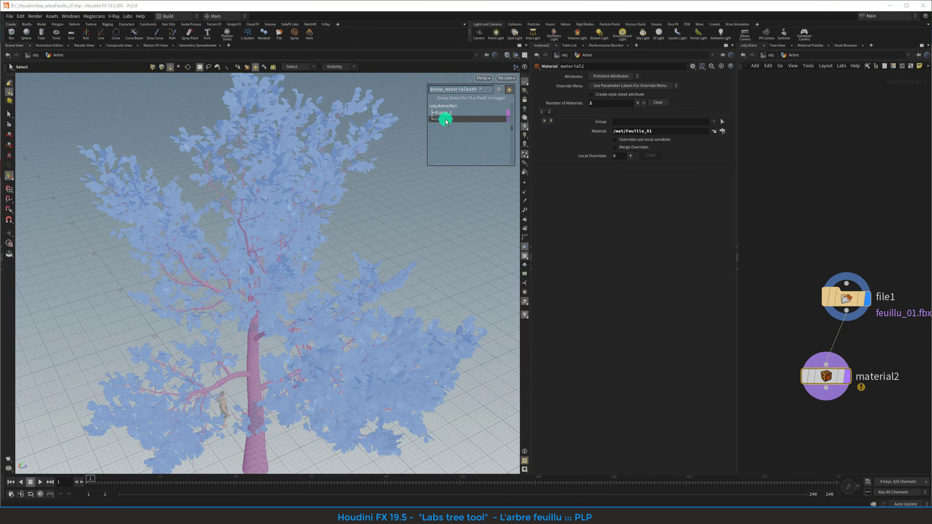
left_click(465, 132)
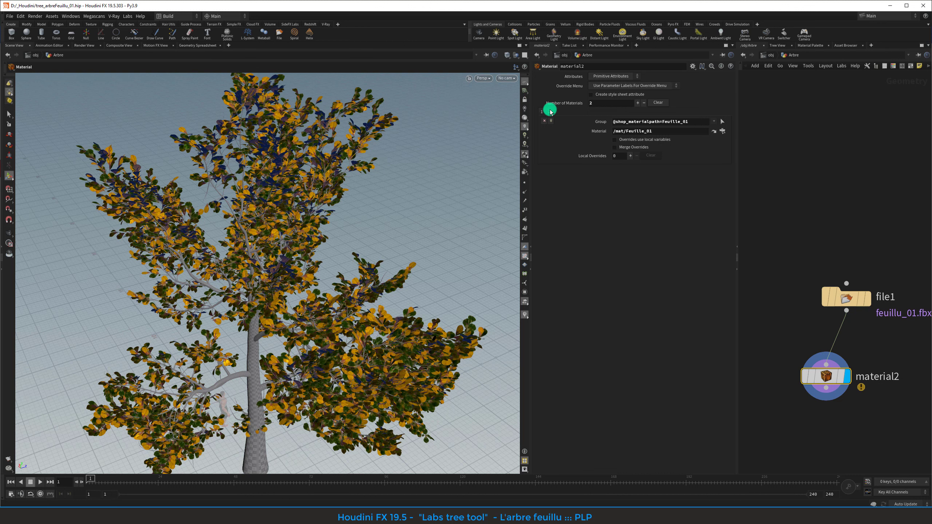
triple_click(649, 122)
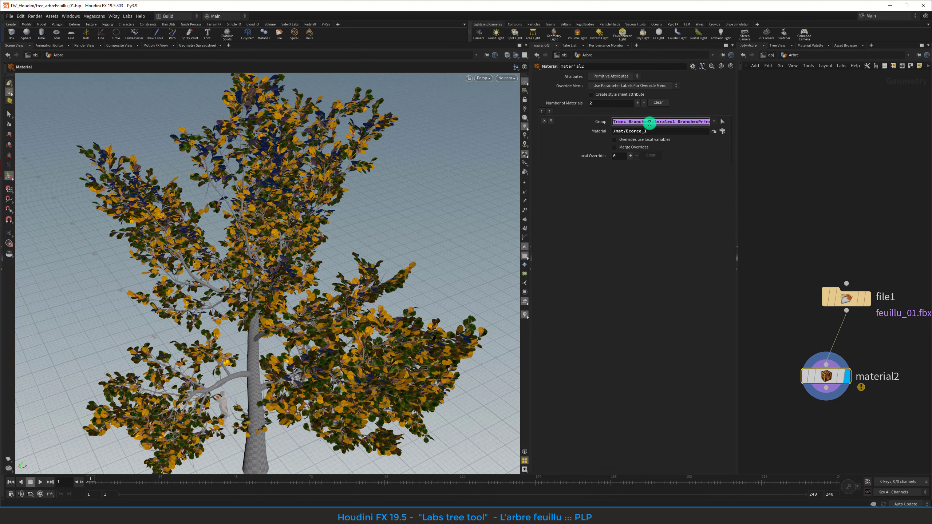
key("BackSpace")
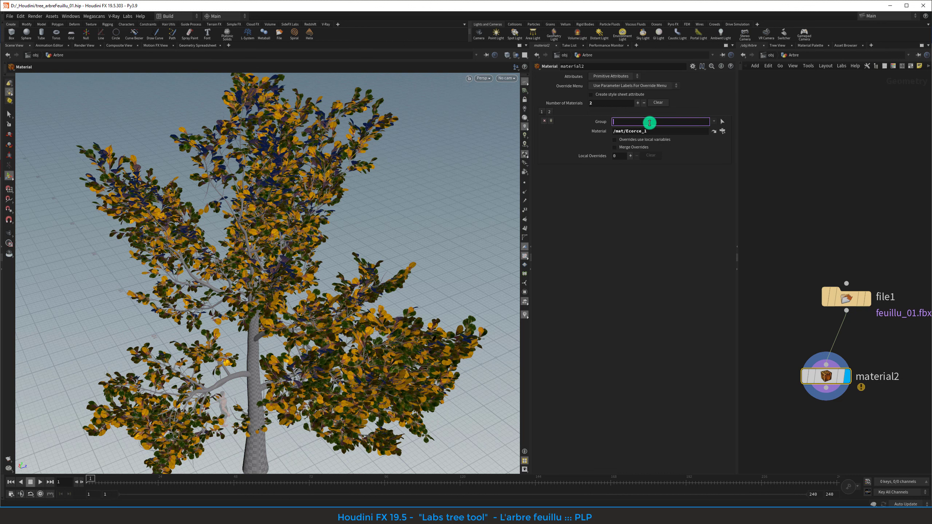
left_click(720, 123)
left_click(499, 89)
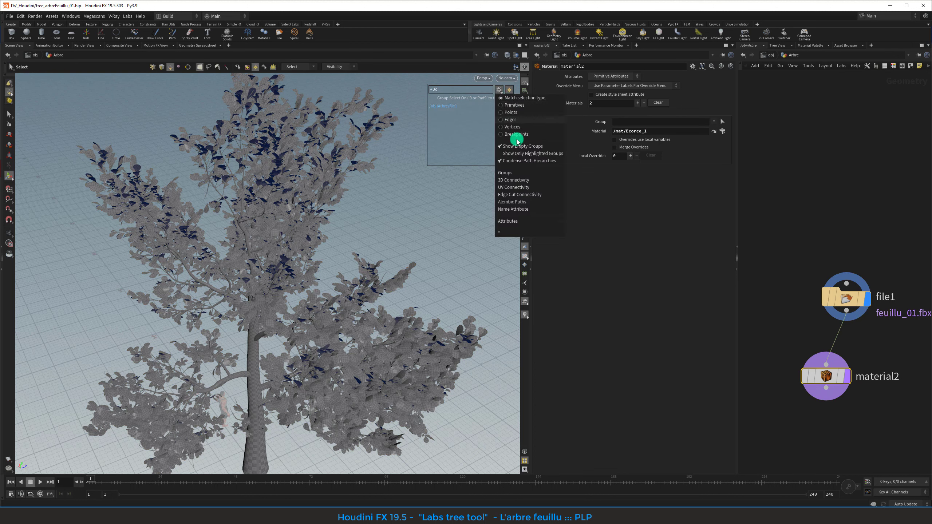
left_click(254, 68)
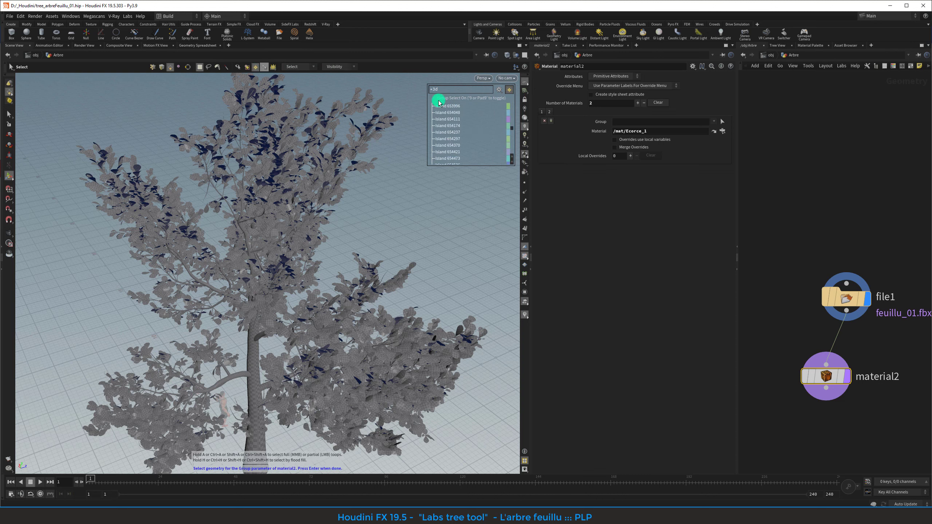
left_click(499, 89)
mouse_move(512, 220)
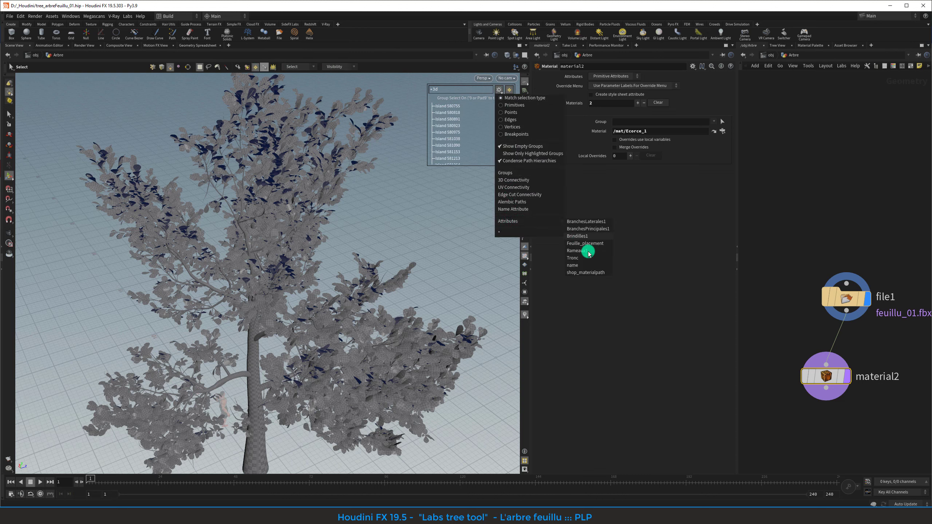
left_click(592, 273)
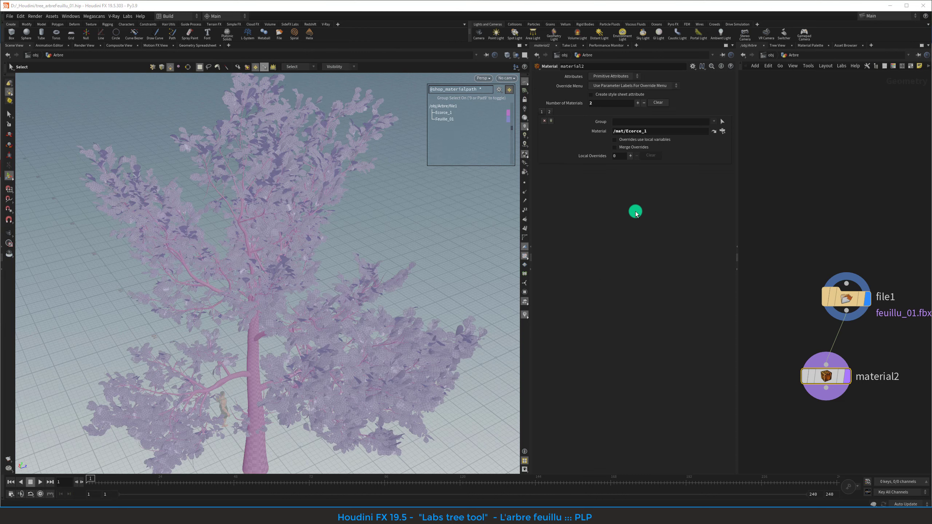
left_click(444, 113)
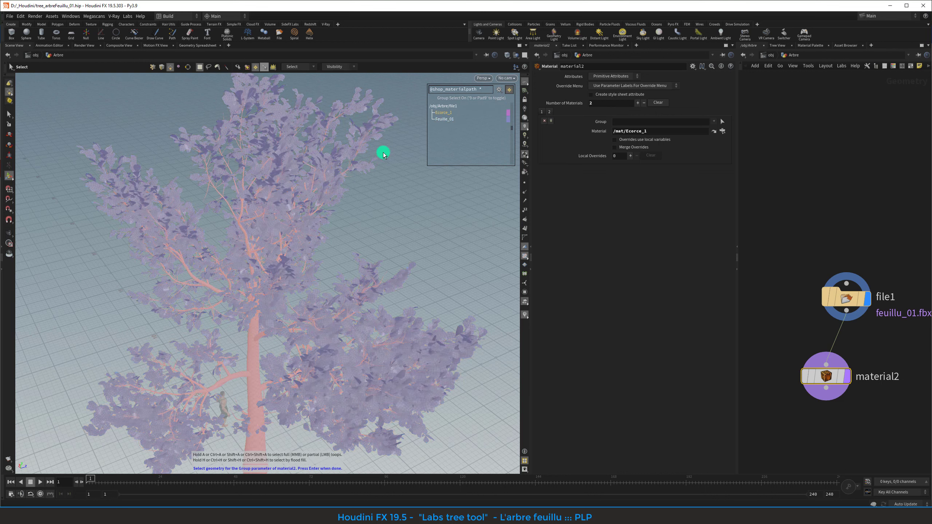
key("Return")
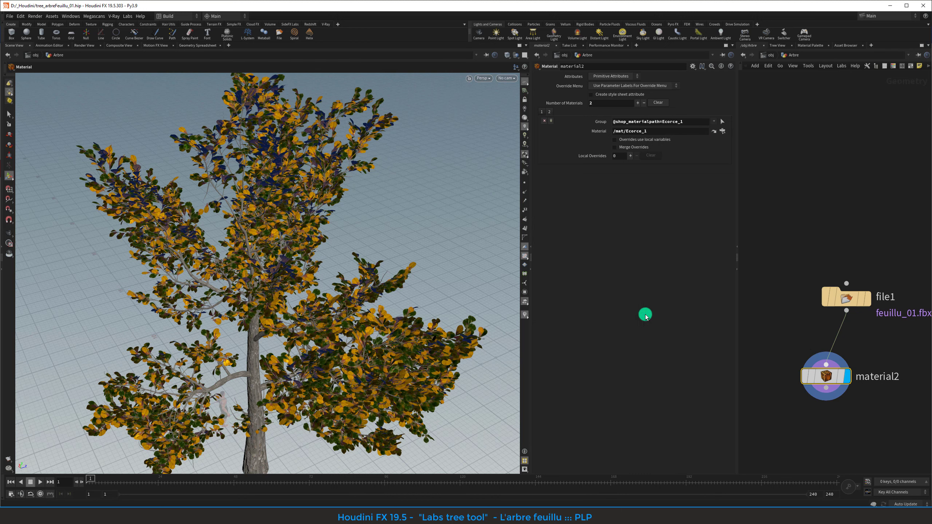
Step: Examine the leaf and bark materials on the re-imported tree from a distance, from other angles and close up on its branches
key("Escape")
scroll(407, 259, "down", 6)
left_click_drag(407, 259, 343, 228)
key("Return")
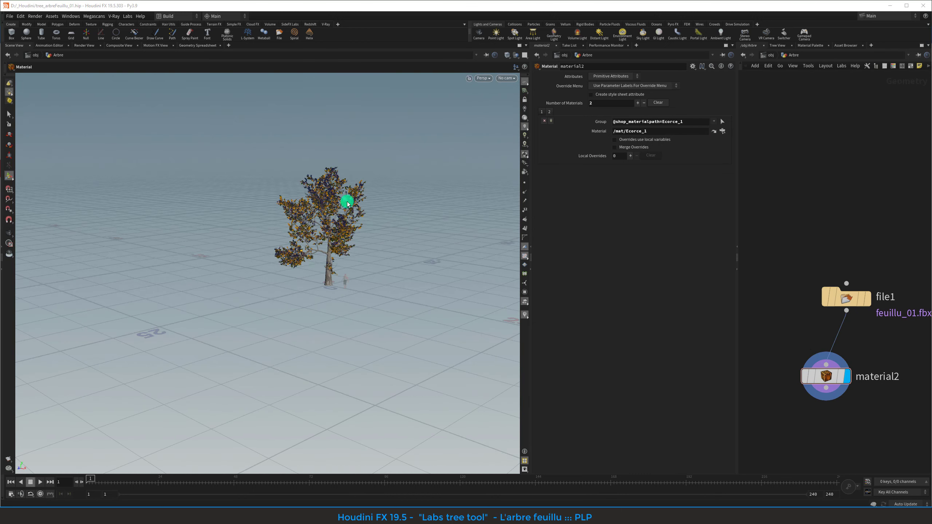
key("Escape")
scroll(387, 150, "up", 3)
left_click_drag(387, 150, 233, 175)
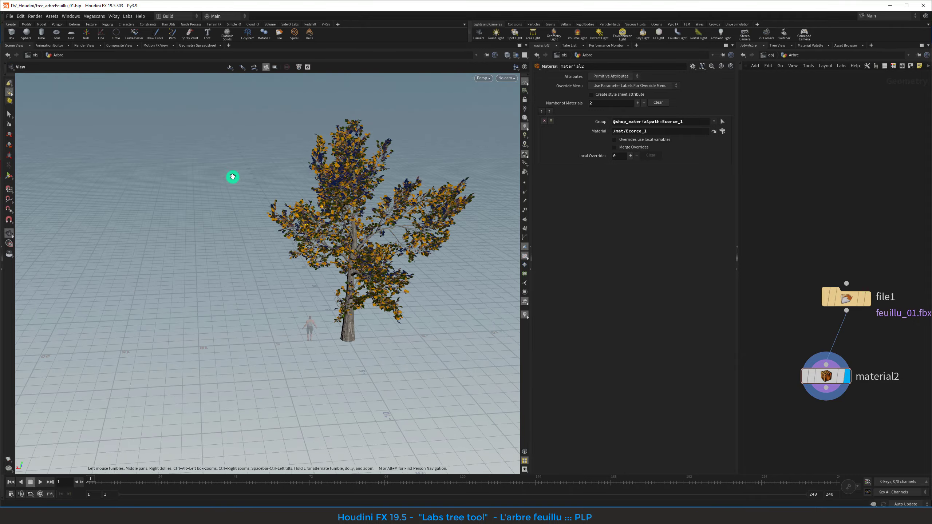
scroll(250, 242, "up", 6)
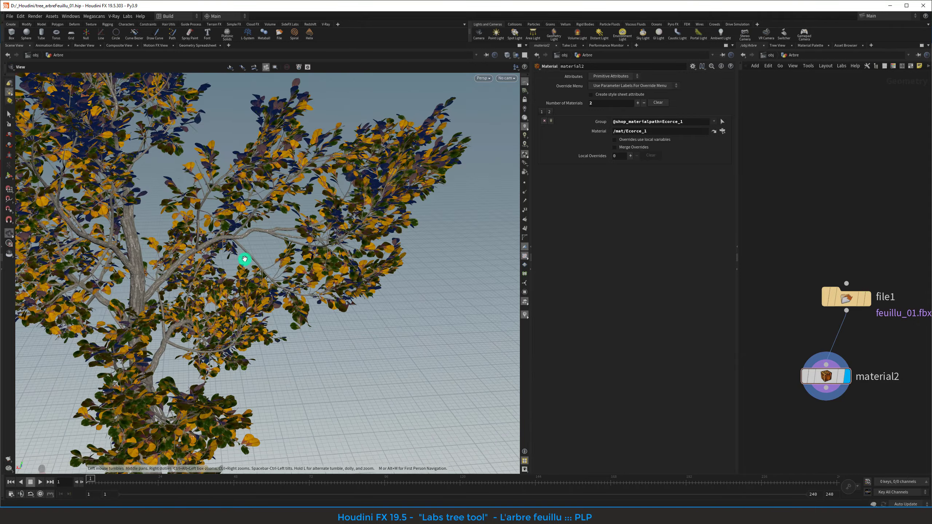
left_click_drag(244, 259, 210, 303)
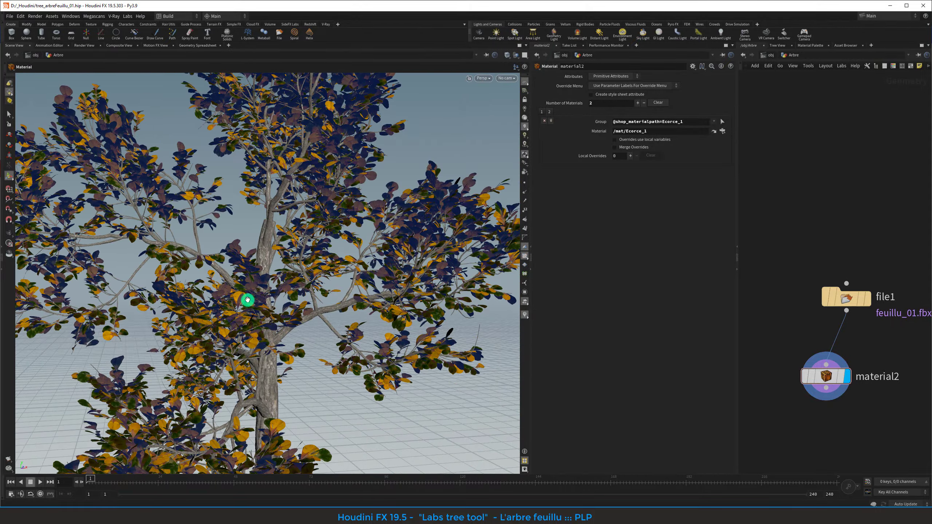